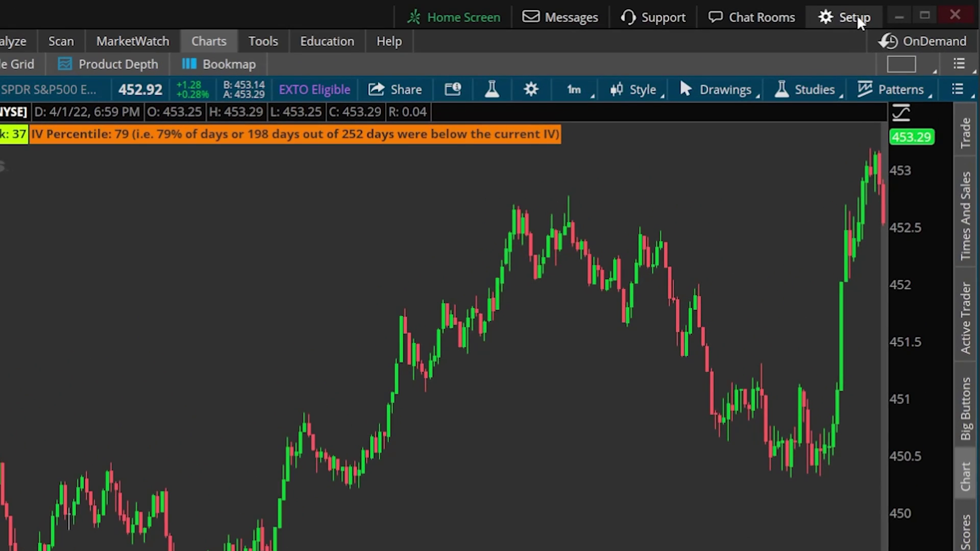
Step: Open Application Settings from the Setup menu at the top right
{"action": "left_click", "coordinate": [857, 15]}
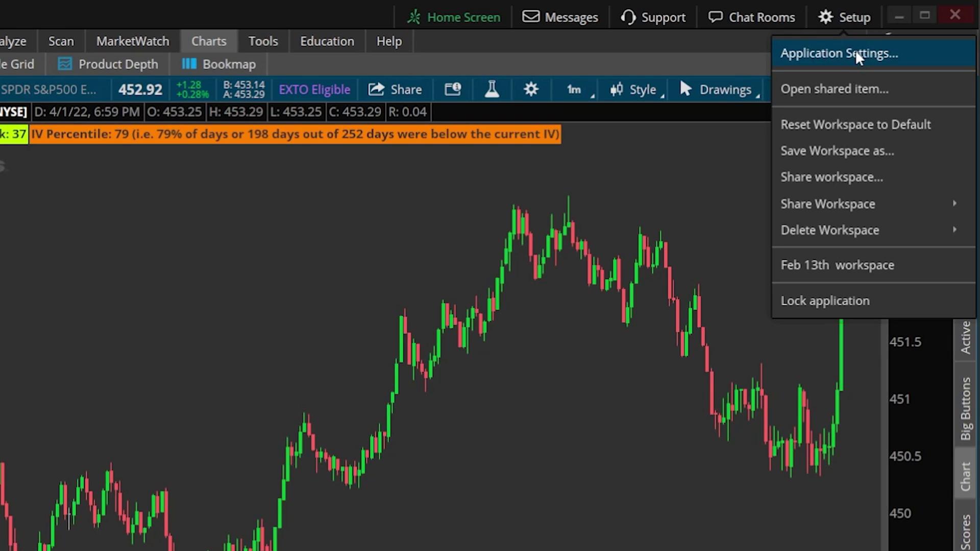
{"action": "left_click", "coordinate": [855, 51]}
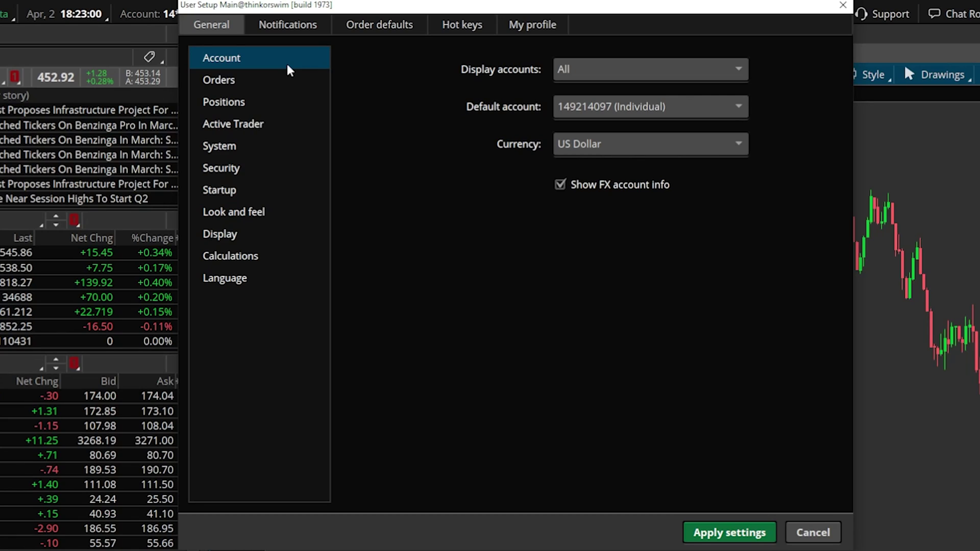
Step: Show Look and feel and expand the Color scheme list, currently Dark
{"action": "left_click", "coordinate": [237, 218]}
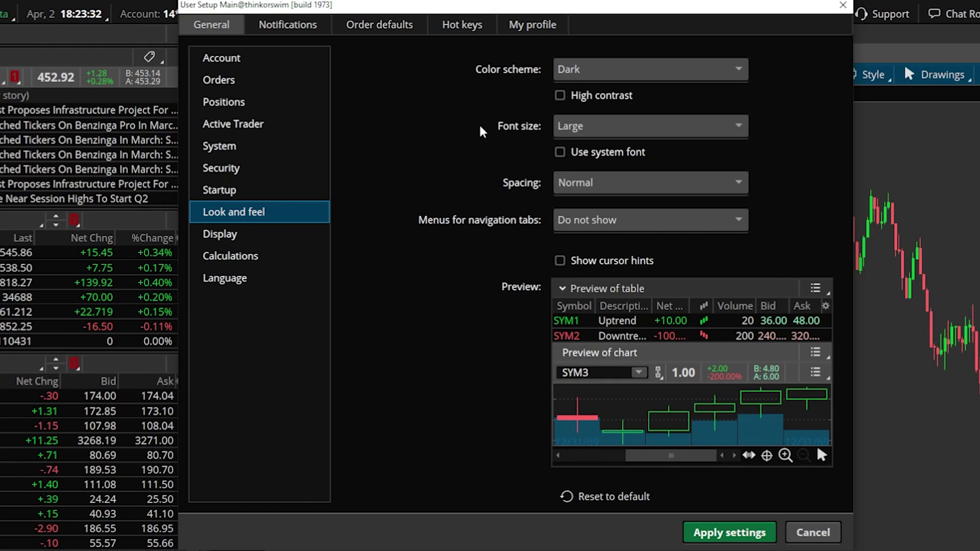
{"action": "left_click", "coordinate": [636, 78]}
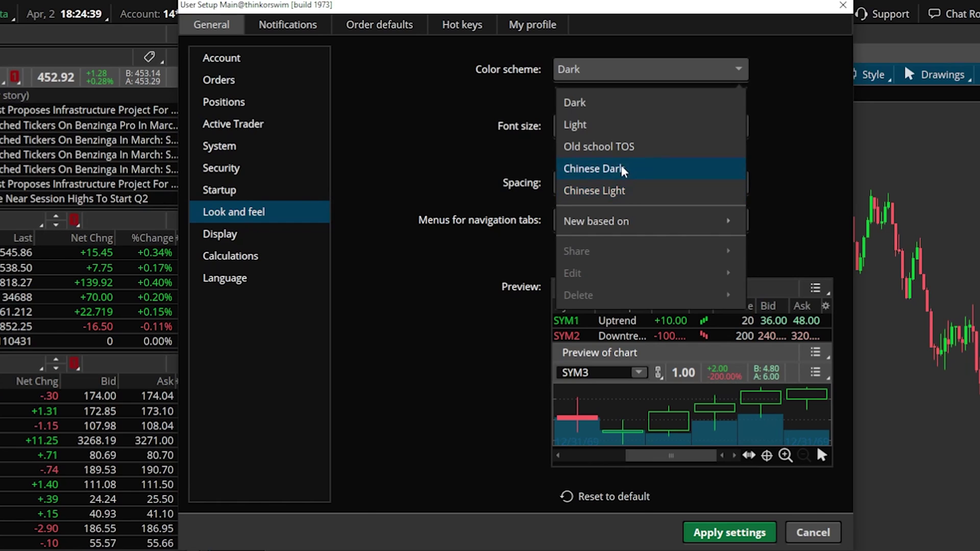
Step: Apply the Light color scheme, then bring up the Color scheme 'New based on' choices
{"action": "left_click", "coordinate": [609, 134]}
{"action": "left_click", "coordinate": [740, 529]}
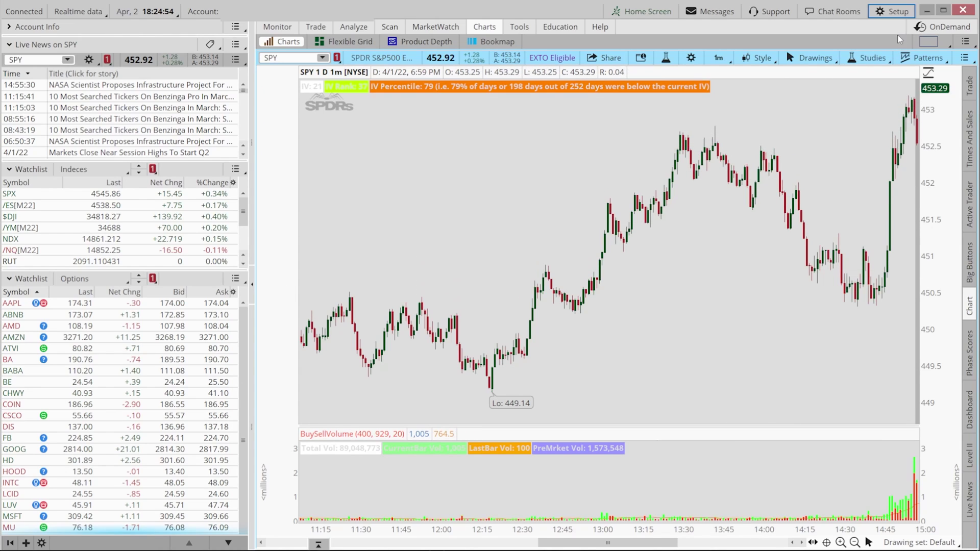
{"action": "left_click", "coordinate": [898, 11]}
{"action": "left_click", "coordinate": [896, 35]}
{"action": "left_click", "coordinate": [284, 164]}
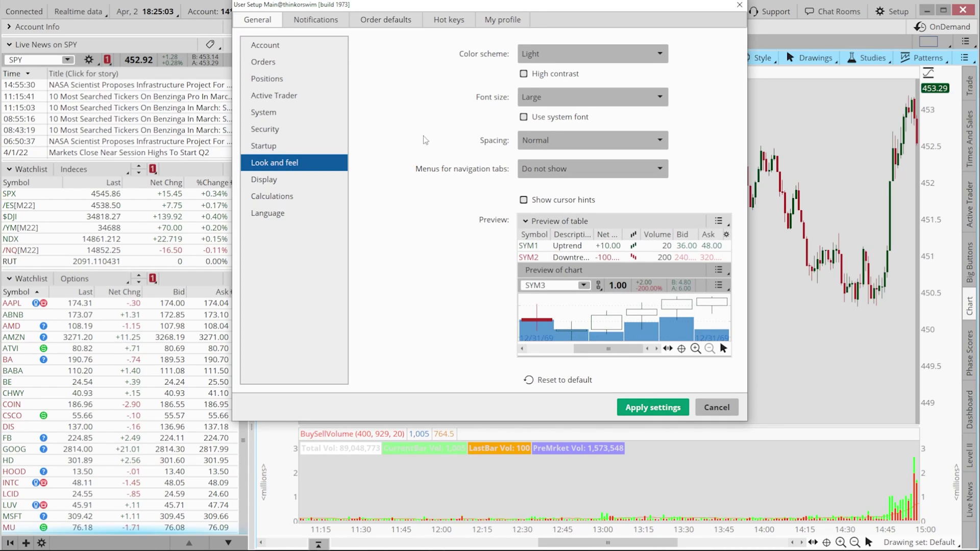
{"action": "left_click", "coordinate": [592, 61]}
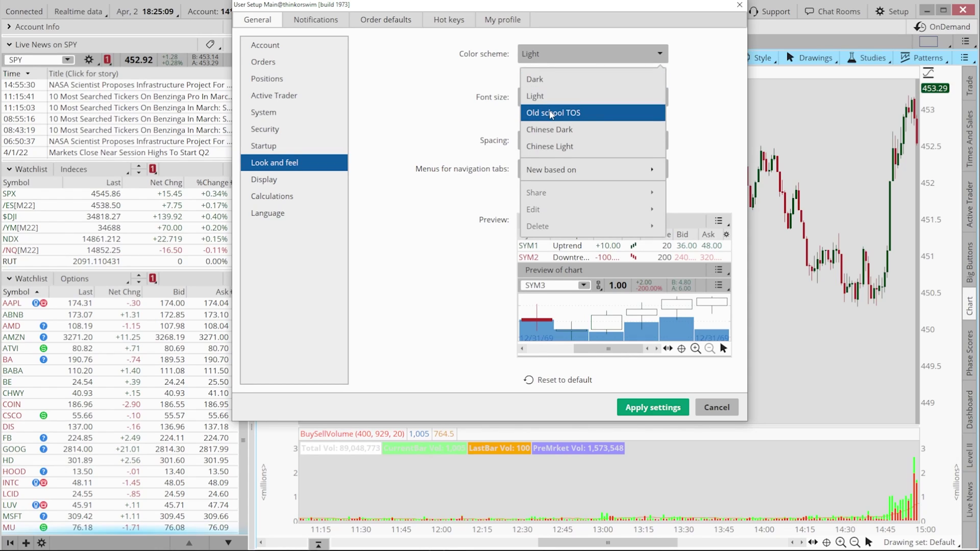
{"action": "mouse_move", "coordinate": [551, 169]}
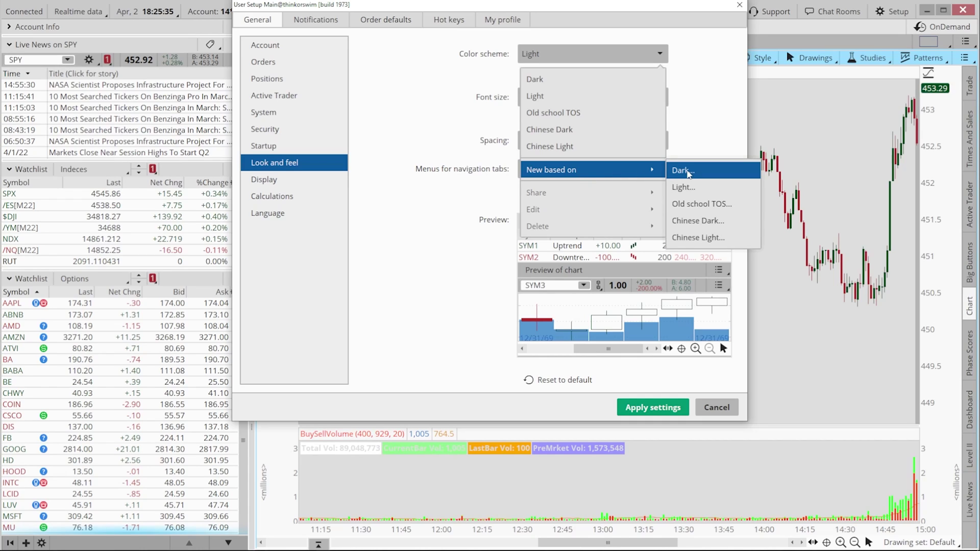
Step: Start a new scheme based on Dark and select its name, Custom Dark 1
{"action": "left_click", "coordinate": [688, 172]}
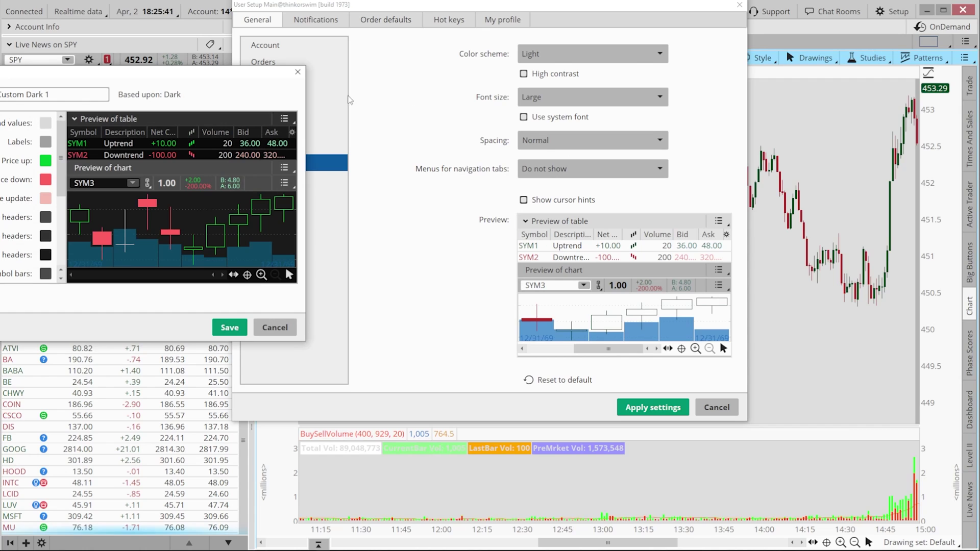
{"action": "left_click_drag", "start_coordinate": [206, 71], "coordinate": [561, 134]}
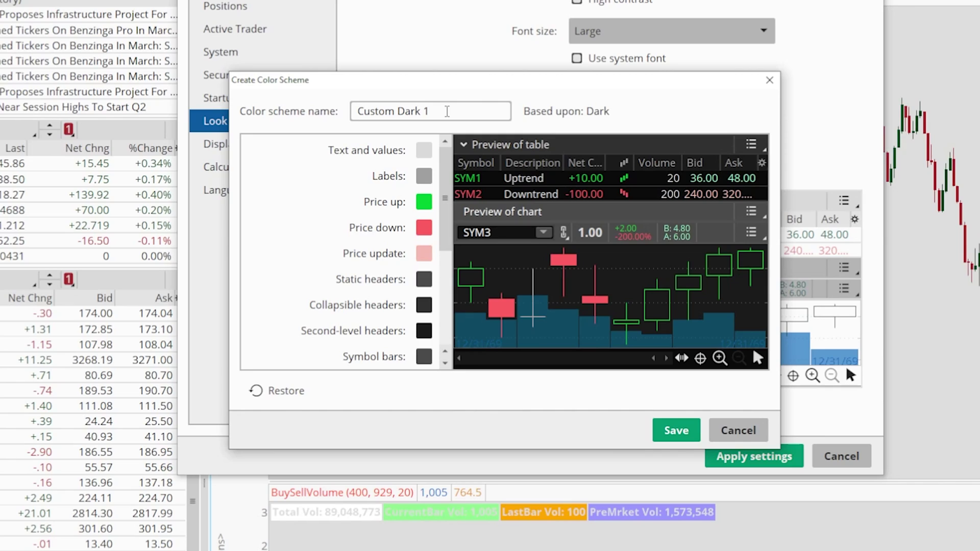
{"action": "left_click_drag", "start_coordinate": [444, 108], "coordinate": [352, 112]}
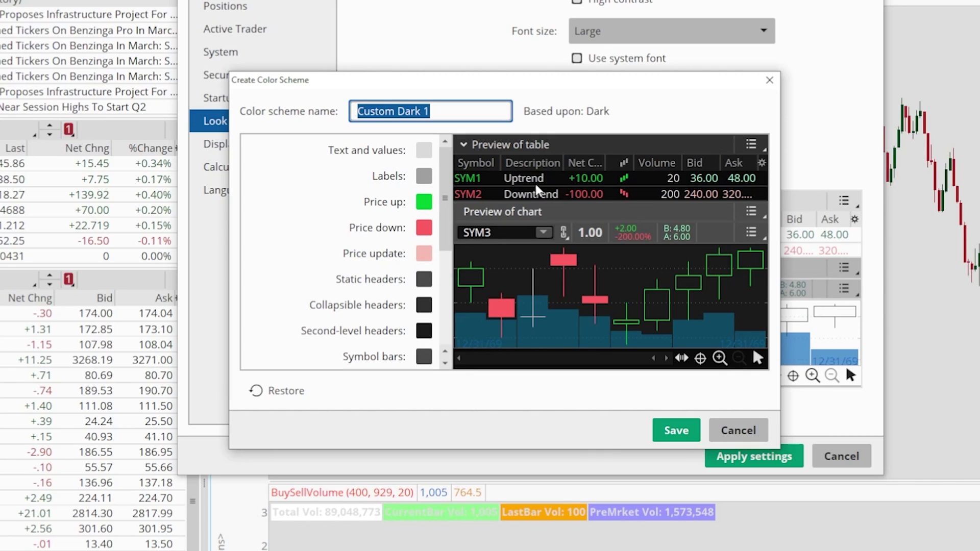
Step: Set Price up to cyan, Price down to orange, and Static headers to dark blue
{"action": "left_click", "coordinate": [424, 202]}
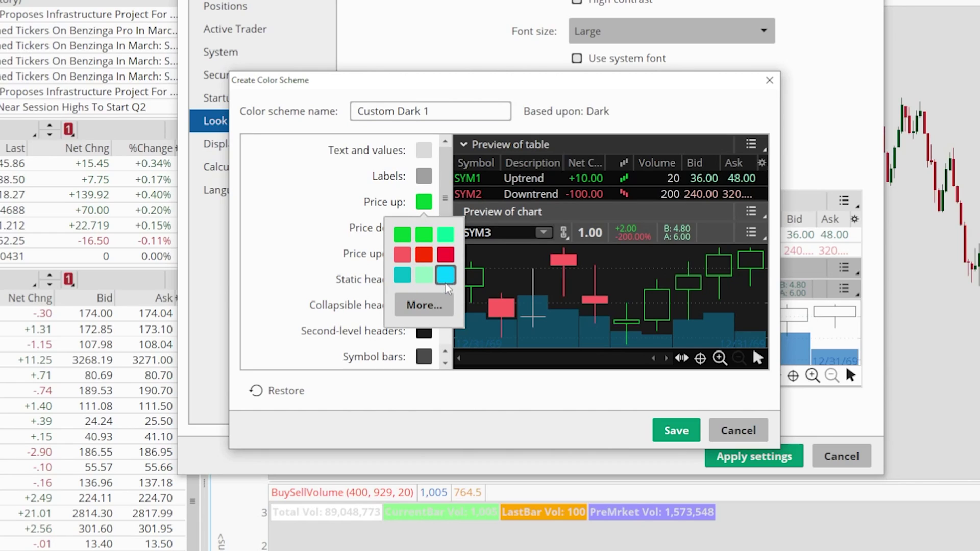
{"action": "left_click", "coordinate": [446, 276]}
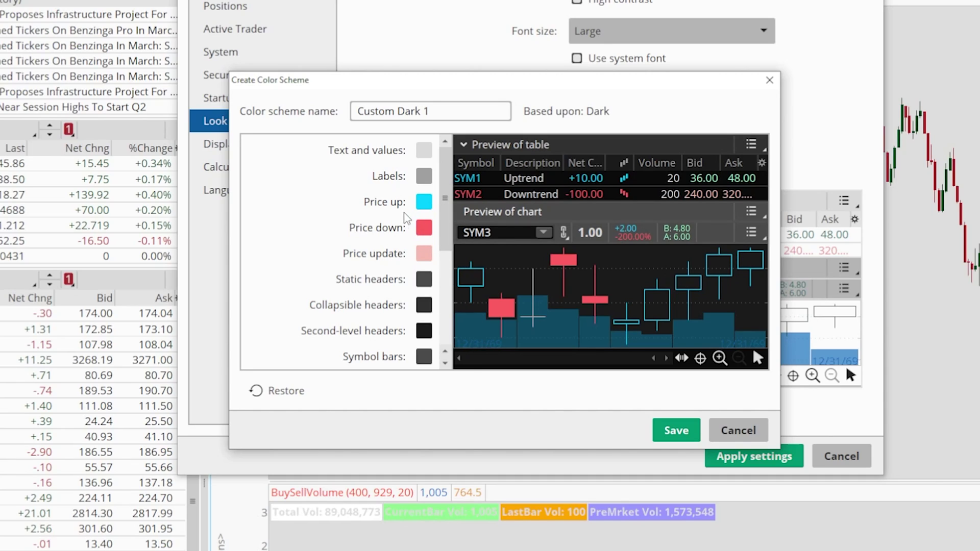
{"action": "left_click", "coordinate": [428, 231]}
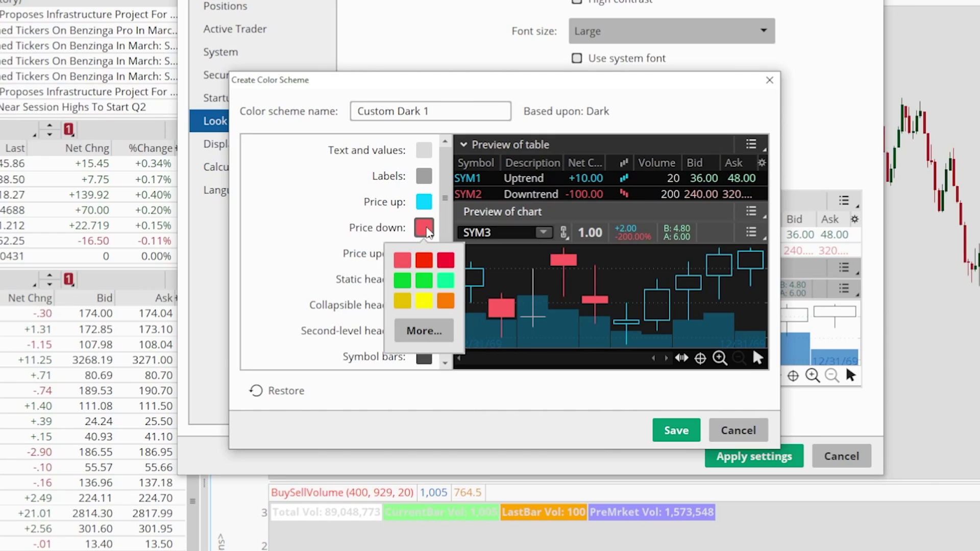
{"action": "left_click", "coordinate": [445, 301]}
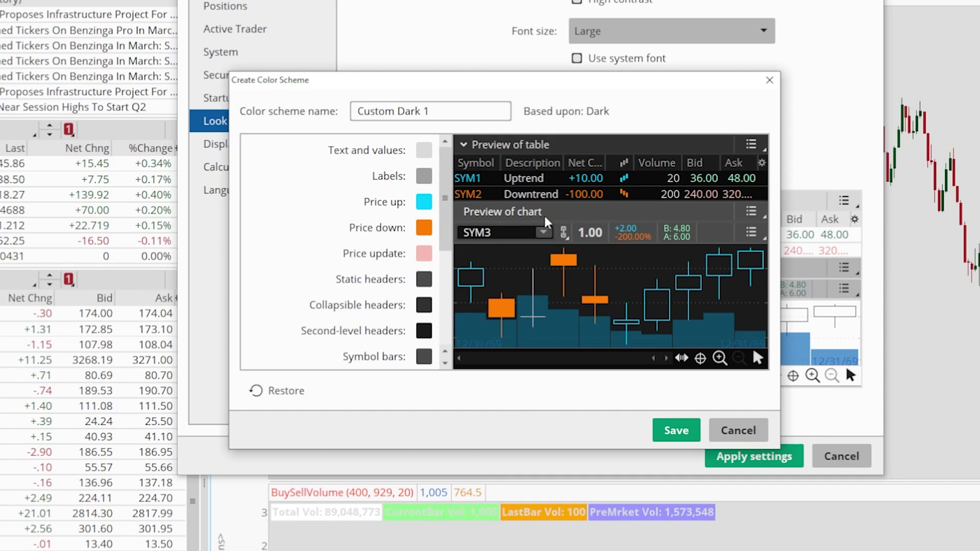
{"action": "left_click", "coordinate": [428, 282]}
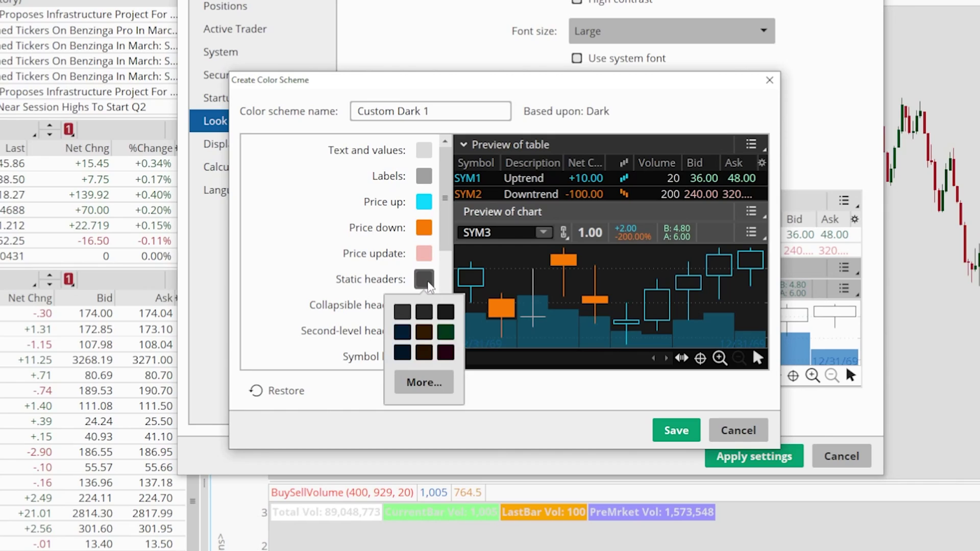
{"action": "left_click", "coordinate": [403, 332]}
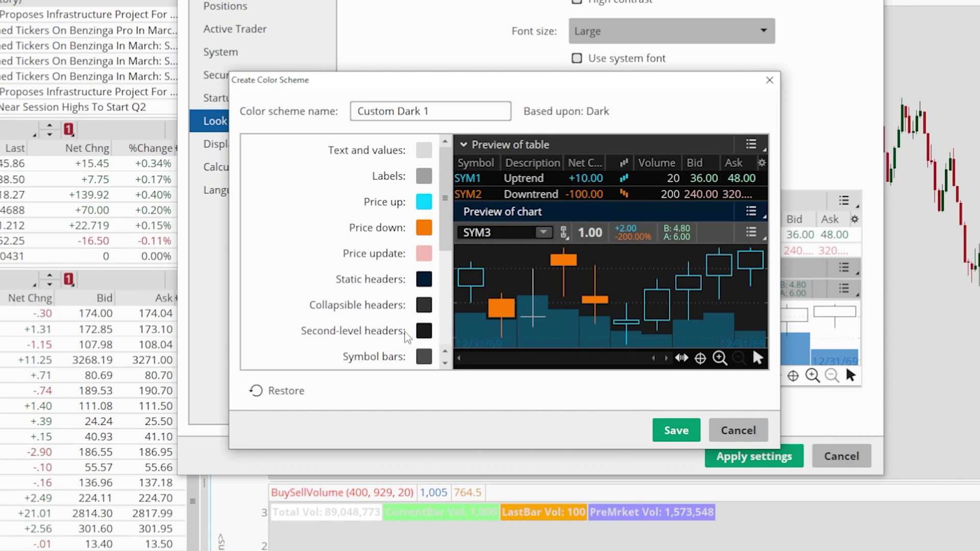
Step: Set the Labels color to white, replacing a dark blue first tried
{"action": "left_click", "coordinate": [431, 178]}
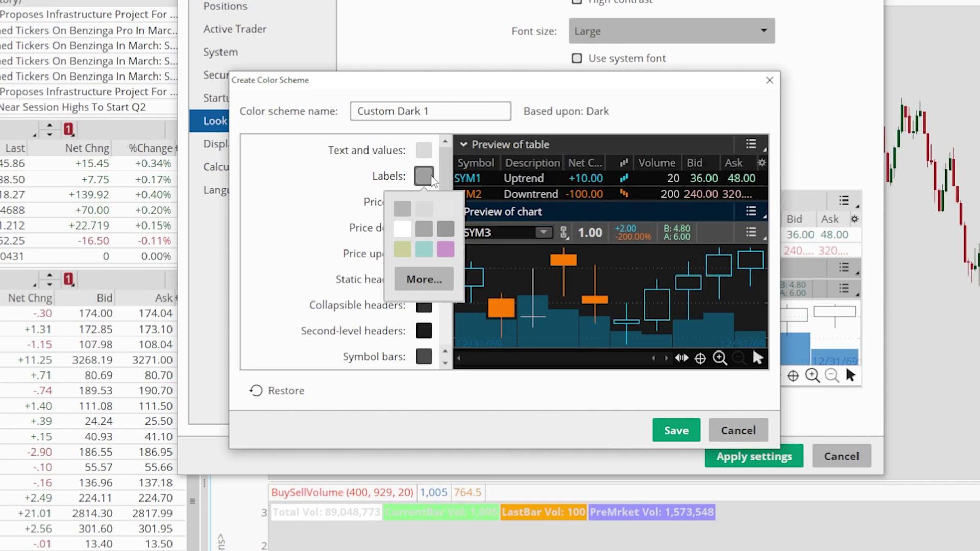
{"action": "left_click", "coordinate": [417, 284]}
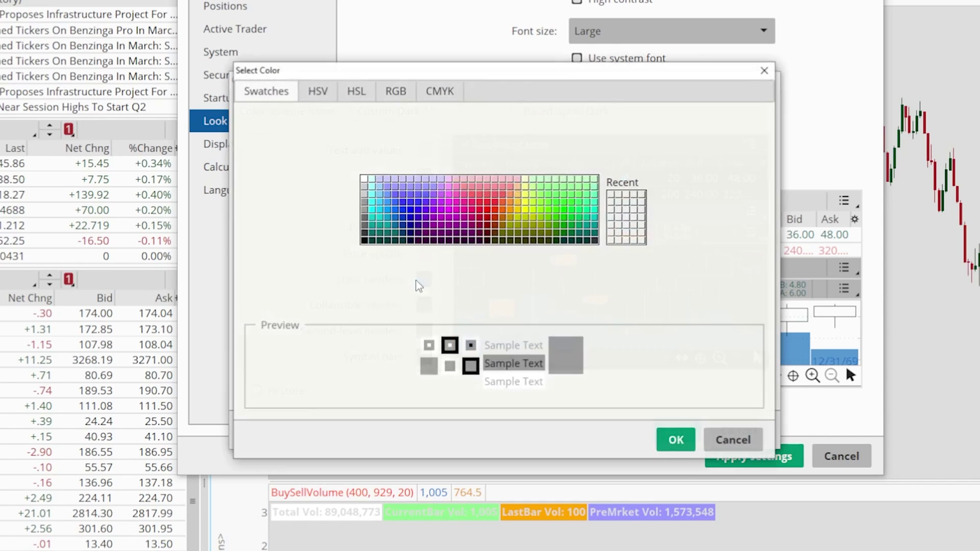
{"action": "left_click", "coordinate": [403, 226]}
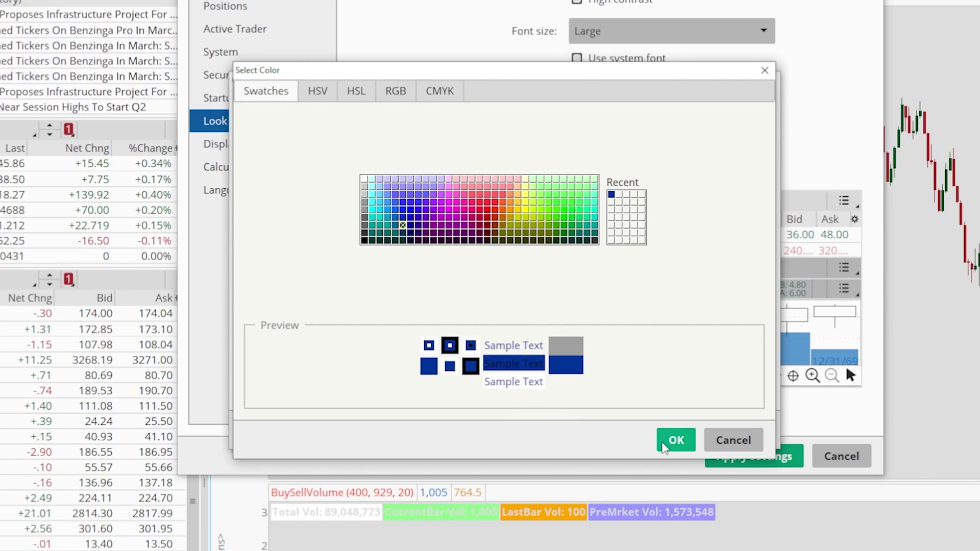
{"action": "left_click", "coordinate": [675, 440]}
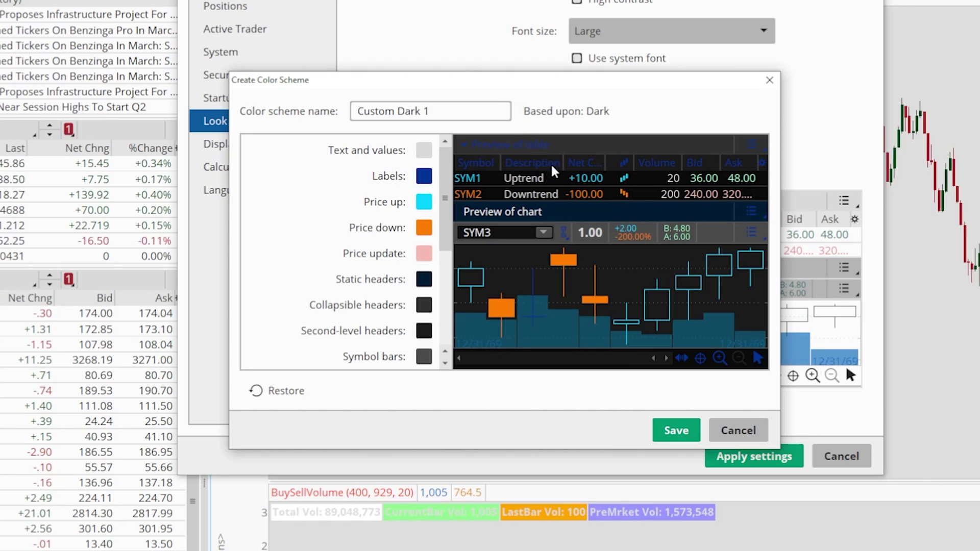
{"action": "left_click", "coordinate": [424, 177]}
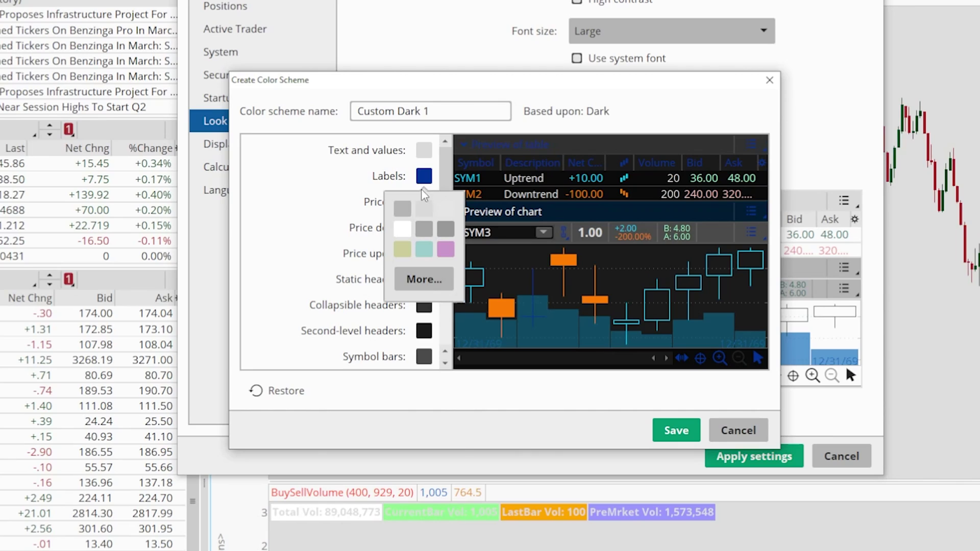
{"action": "left_click", "coordinate": [402, 229]}
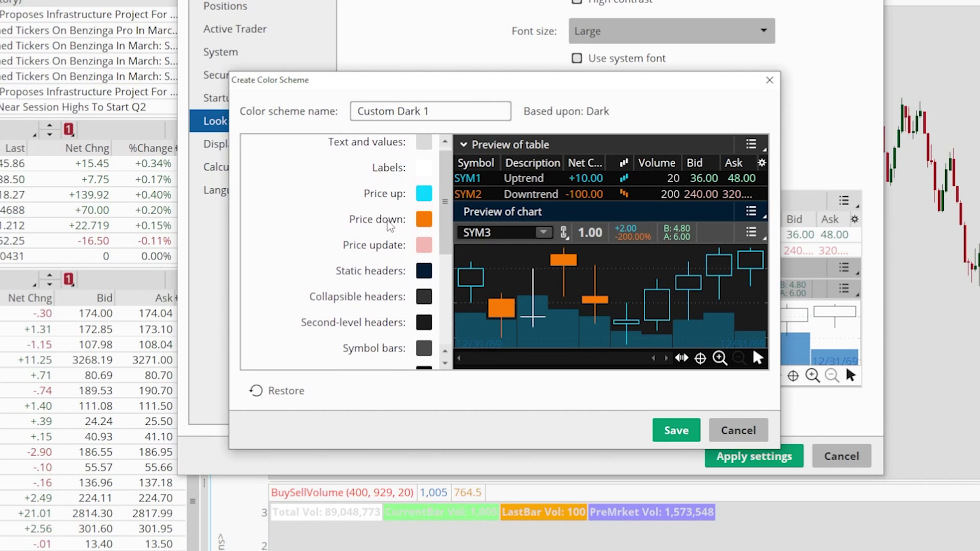
Step: Set the Table background color to grey using the full color picker
{"action": "scroll", "coordinate": [388, 256], "scroll_direction": "down", "scroll_amount": 1}
{"action": "scroll", "coordinate": [378, 280], "scroll_direction": "down", "scroll_amount": 2}
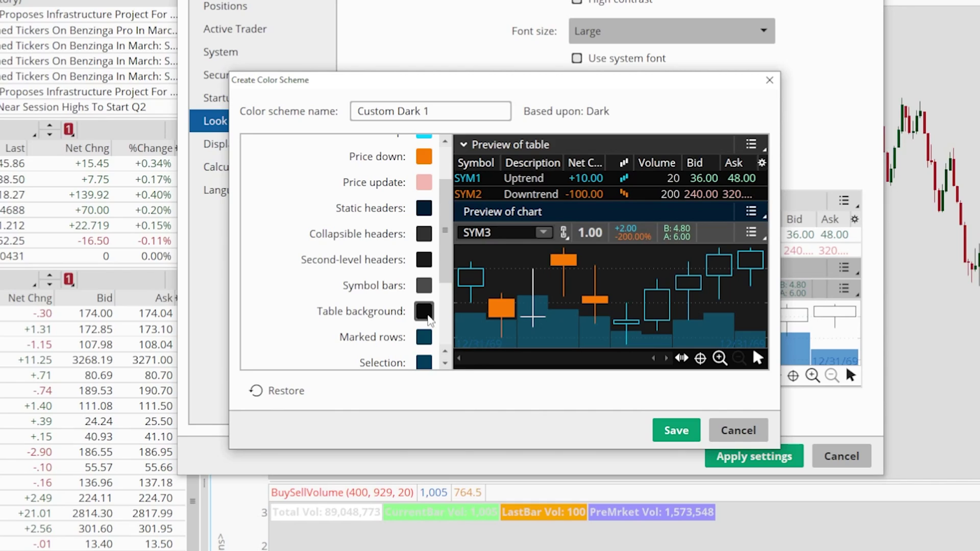
{"action": "left_click", "coordinate": [428, 317]}
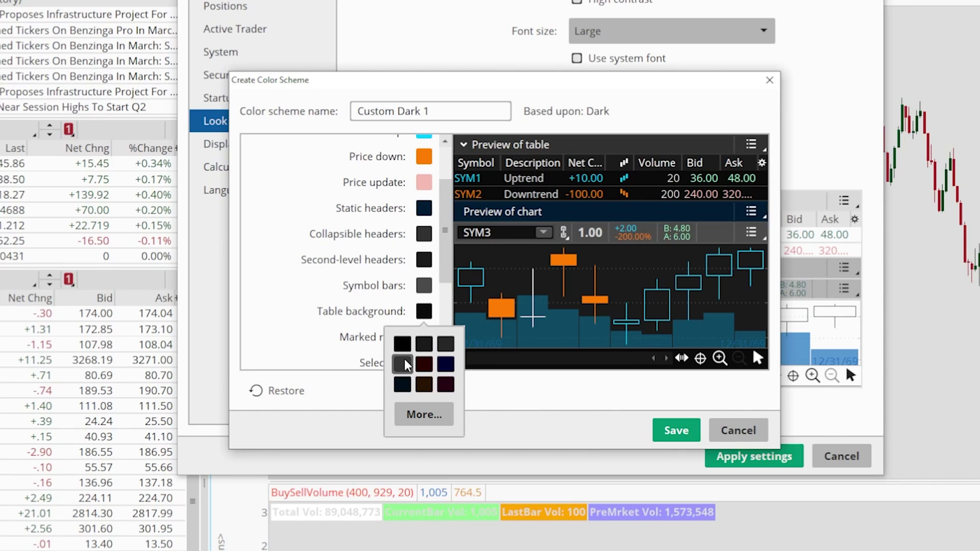
{"action": "left_click", "coordinate": [417, 422]}
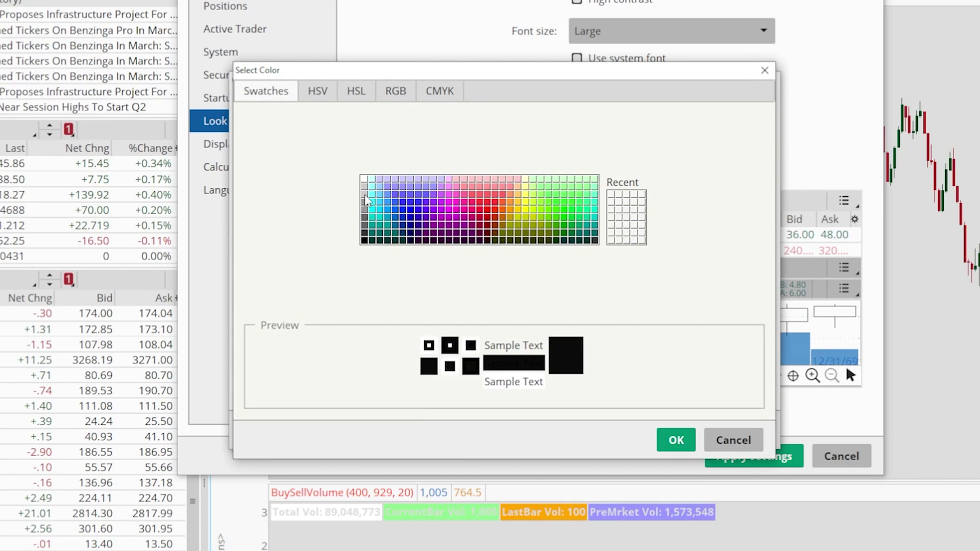
{"action": "left_click", "coordinate": [364, 202]}
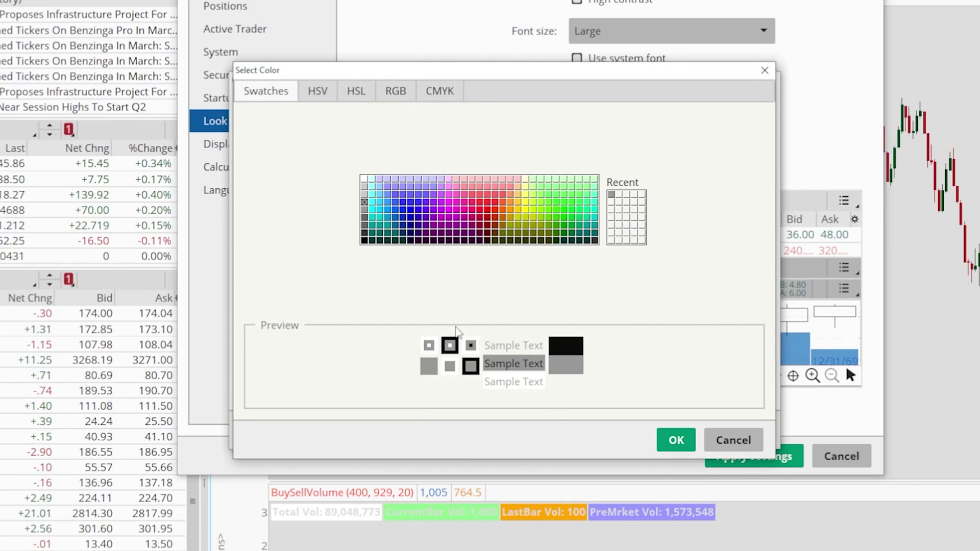
{"action": "left_click", "coordinate": [675, 439]}
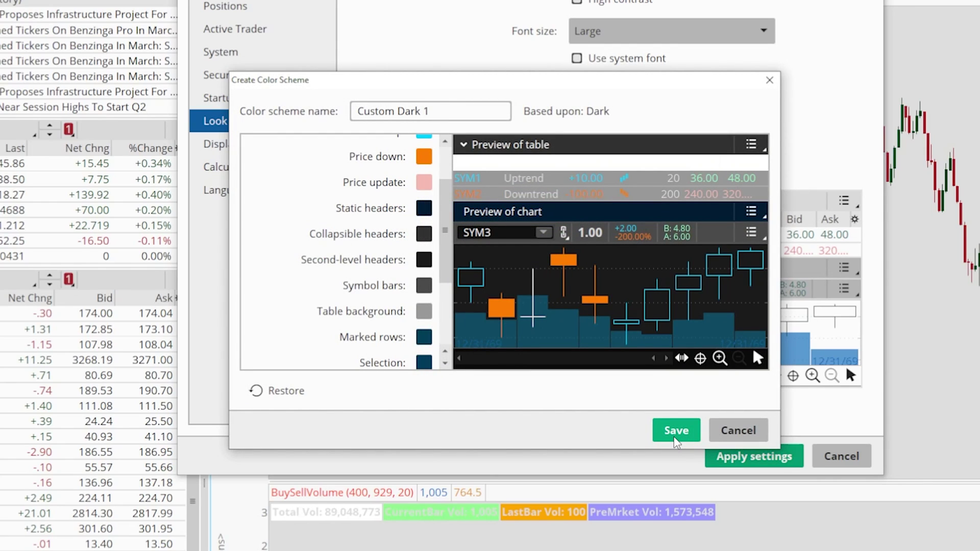
Step: Save and apply Custom Dark 1, giving cyan/orange candles and gray watchlists
{"action": "left_click", "coordinate": [677, 434]}
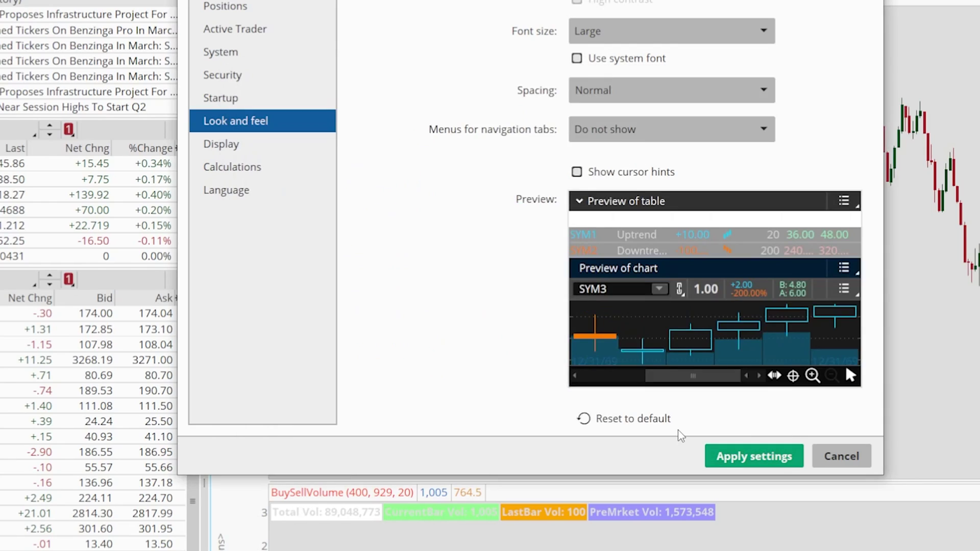
{"action": "left_click", "coordinate": [724, 455]}
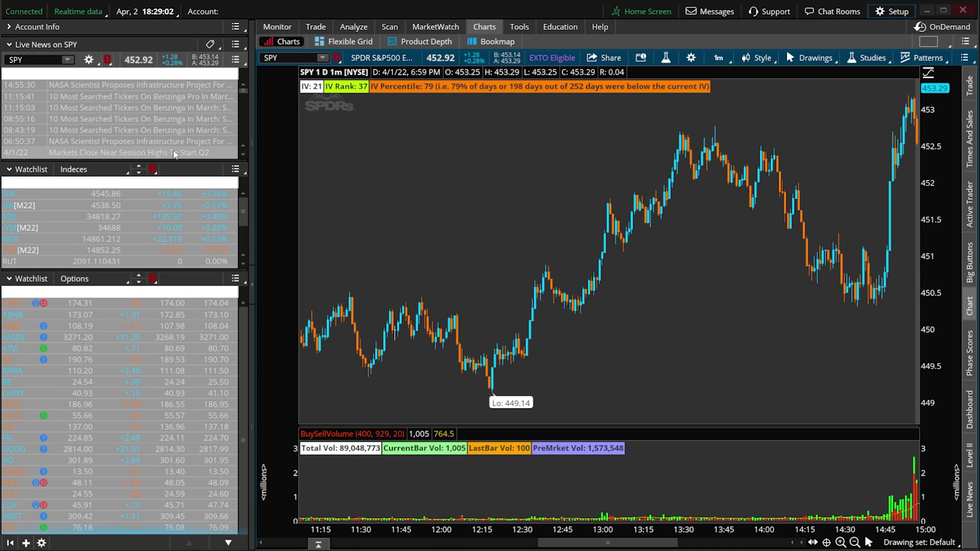
{"action": "left_click", "coordinate": [892, 12]}
{"action": "left_click", "coordinate": [878, 33]}
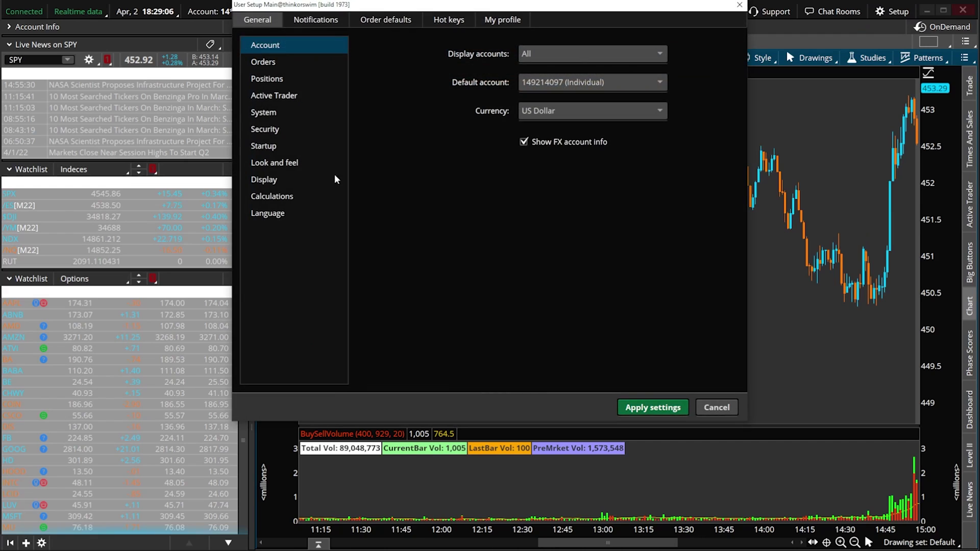
Step: Open the Custom Dark 1 scheme for editing from the Color scheme list
{"action": "left_click", "coordinate": [286, 164]}
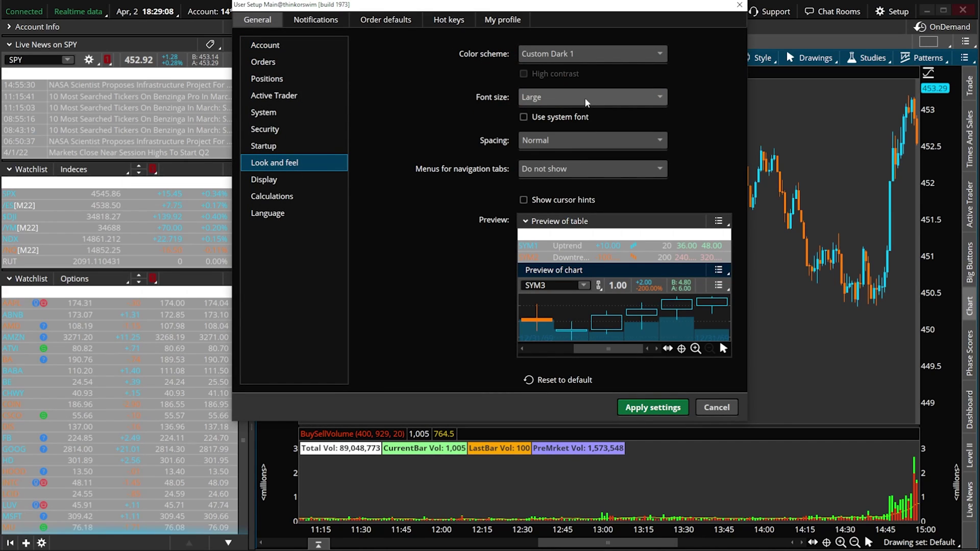
{"action": "left_click", "coordinate": [567, 54]}
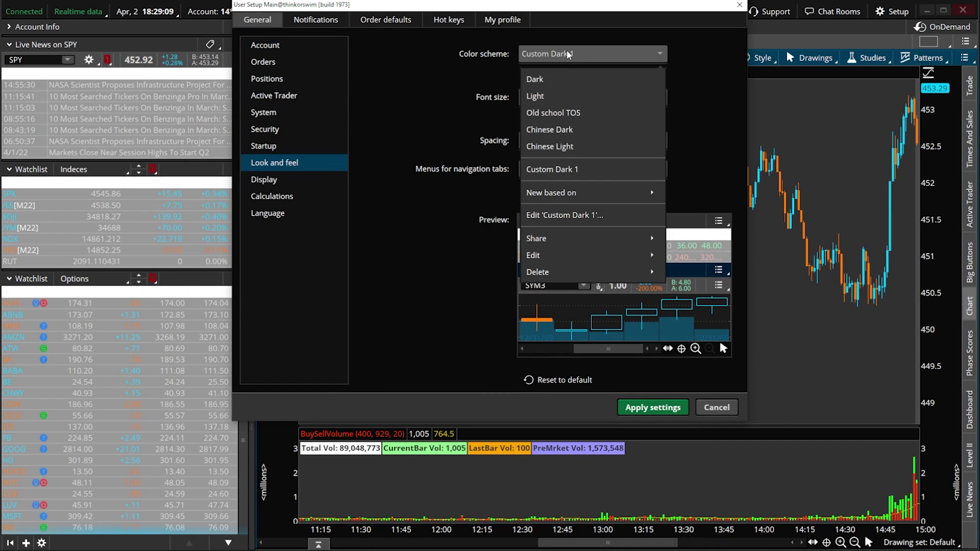
{"action": "left_click", "coordinate": [562, 215]}
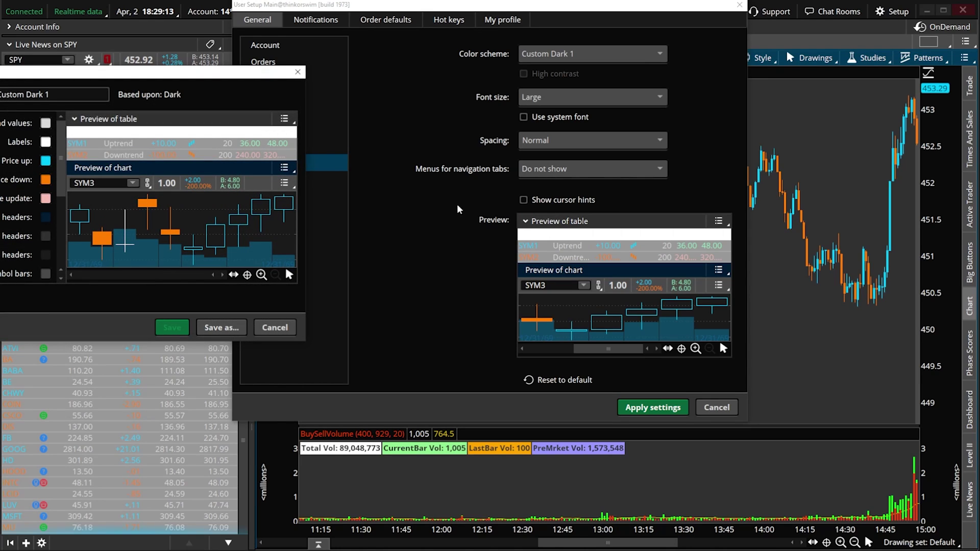
{"action": "scroll", "coordinate": [41, 207], "scroll_direction": "down", "scroll_amount": 1}
{"action": "left_click_drag", "start_coordinate": [55, 75], "coordinate": [475, 145]}
{"action": "scroll", "coordinate": [464, 277], "scroll_direction": "down", "scroll_amount": 3}
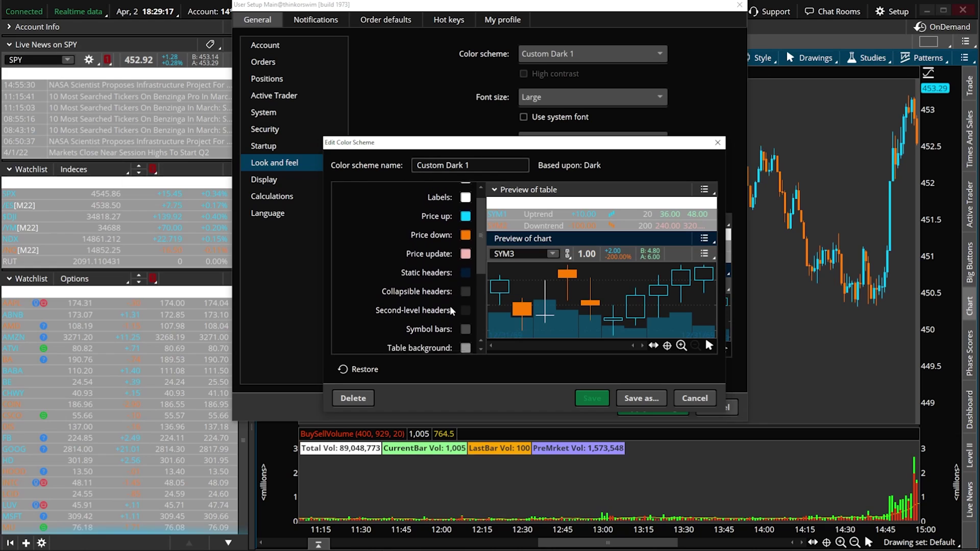
Step: Make the table background dark, save the scheme, confirm, and apply settings
{"action": "left_click", "coordinate": [467, 334]}
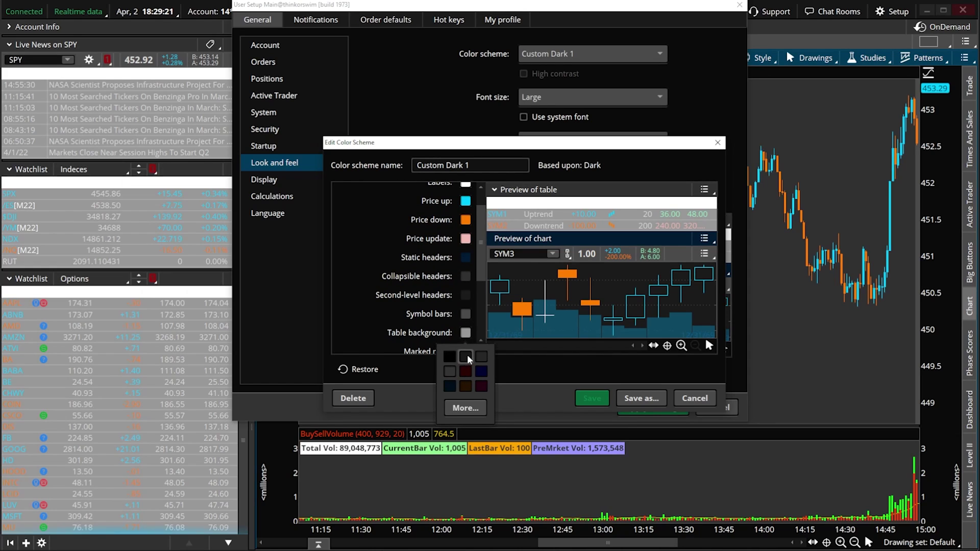
{"action": "left_click", "coordinate": [465, 357]}
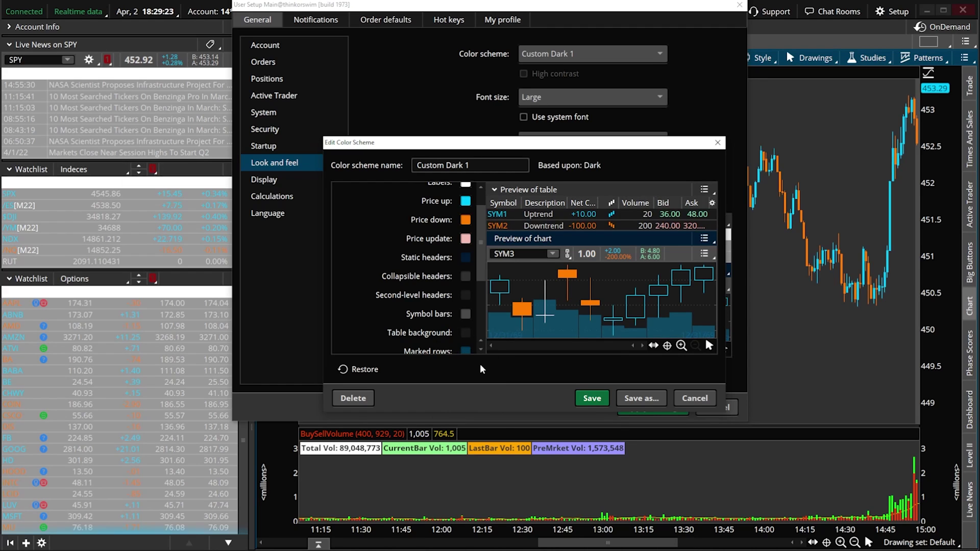
{"action": "left_click", "coordinate": [592, 398]}
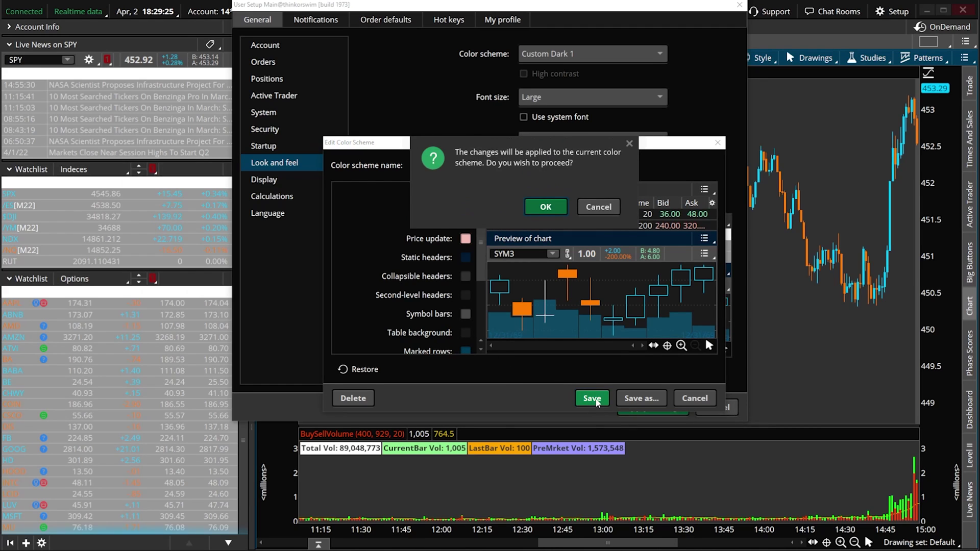
{"action": "left_click", "coordinate": [552, 209]}
{"action": "left_click", "coordinate": [720, 416]}
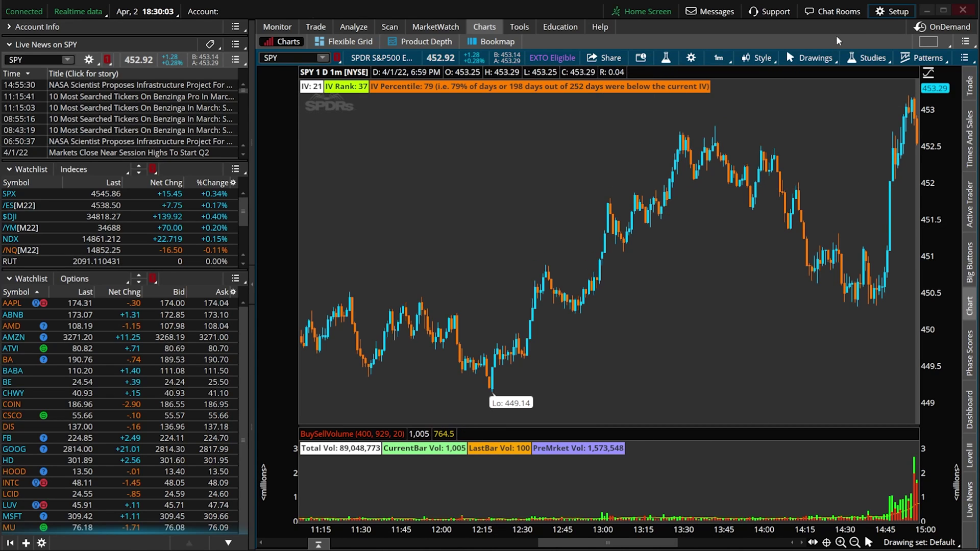
Step: Set the Look and feel font size to Very Large and apply it
{"action": "left_click", "coordinate": [892, 16]}
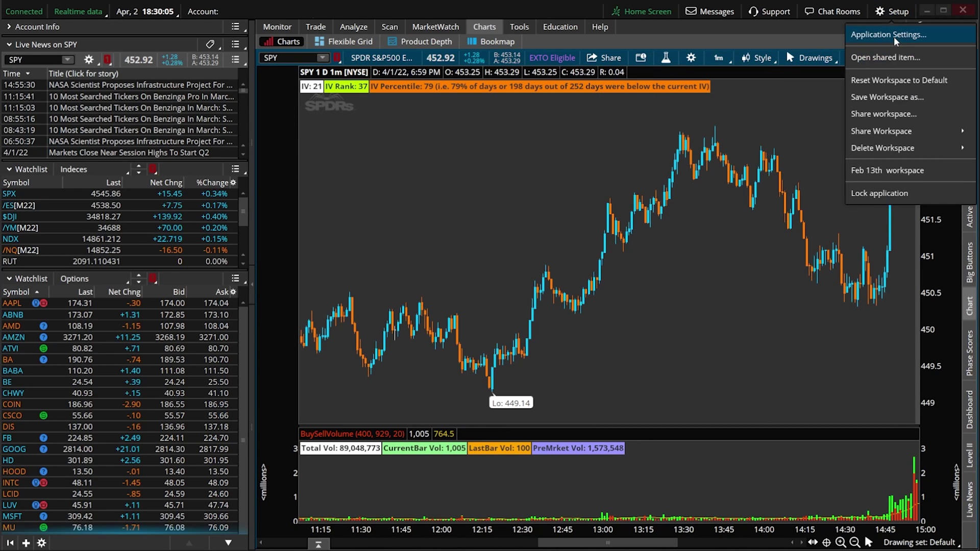
{"action": "left_click", "coordinate": [894, 39]}
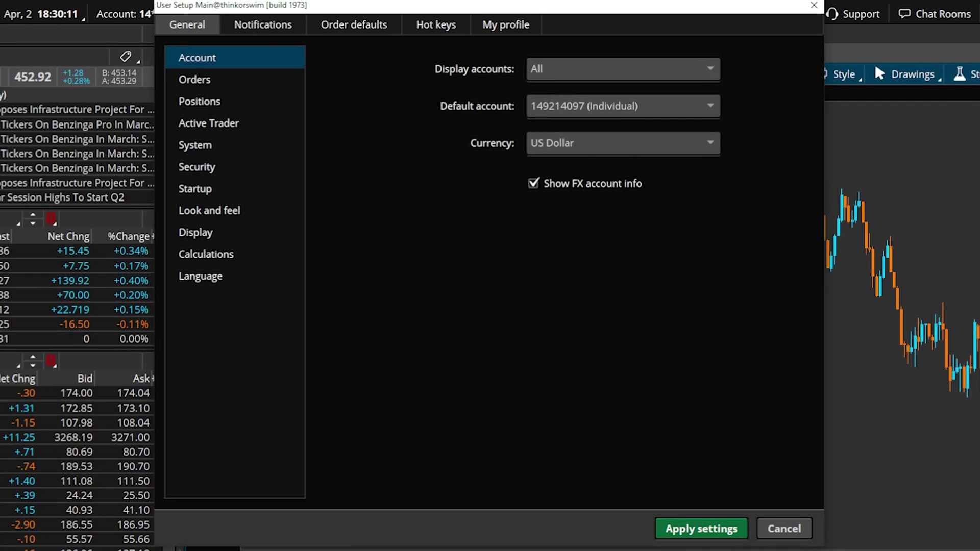
{"action": "left_click", "coordinate": [234, 214]}
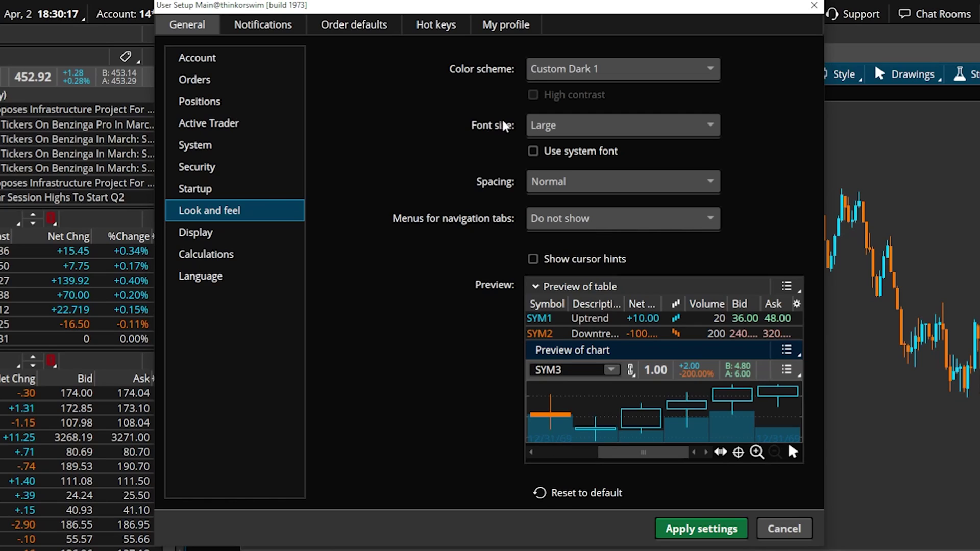
{"action": "left_click", "coordinate": [570, 128]}
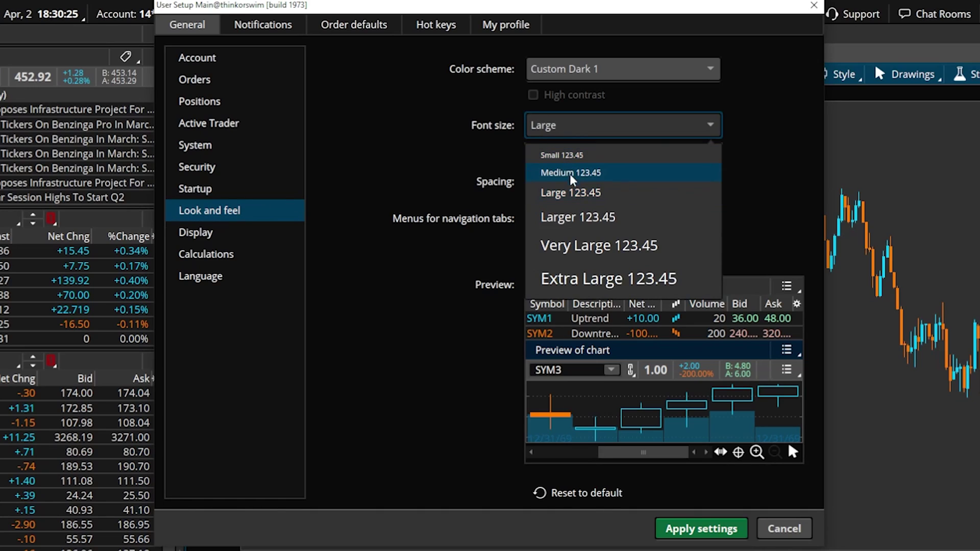
{"action": "left_click", "coordinate": [577, 246]}
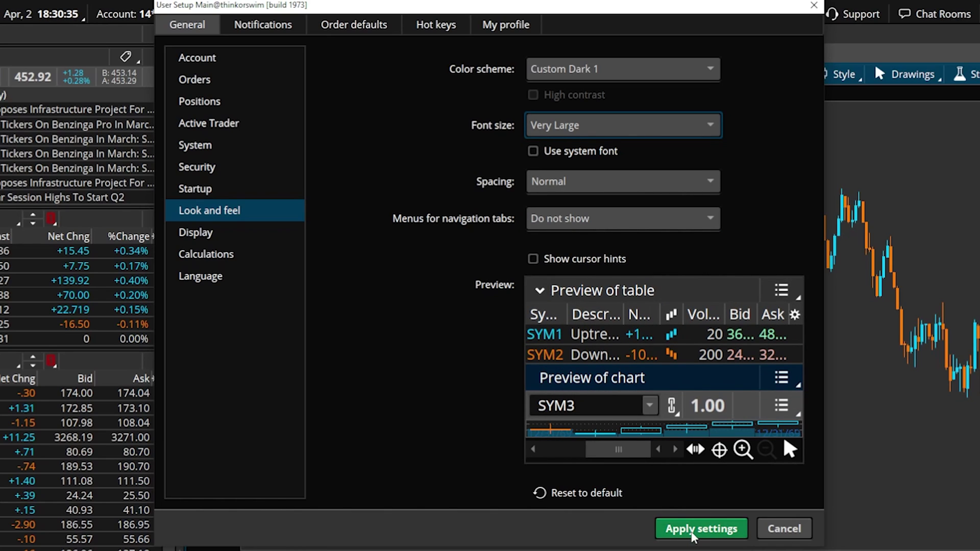
{"action": "left_click", "coordinate": [703, 537]}
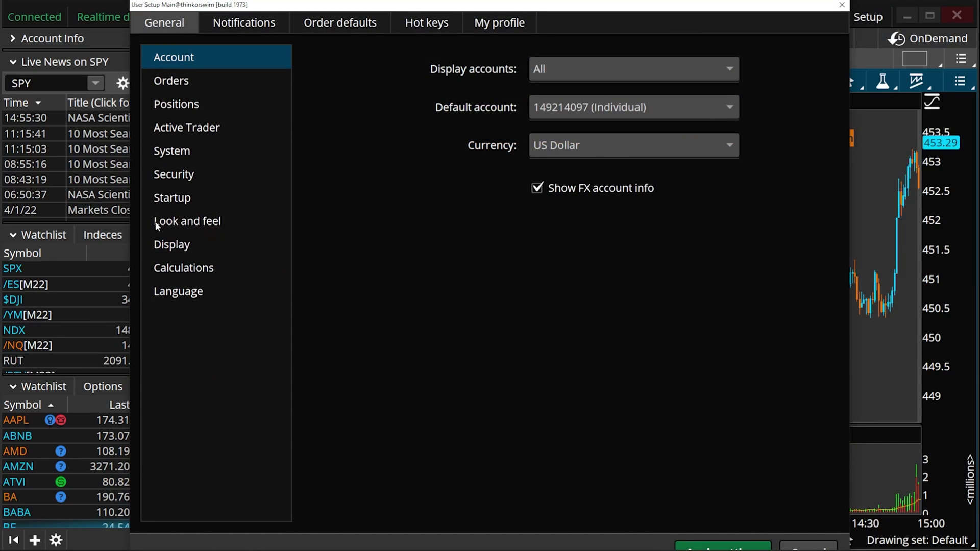
Step: Change the Look and feel font size back to Large and apply
{"action": "left_click", "coordinate": [179, 220]}
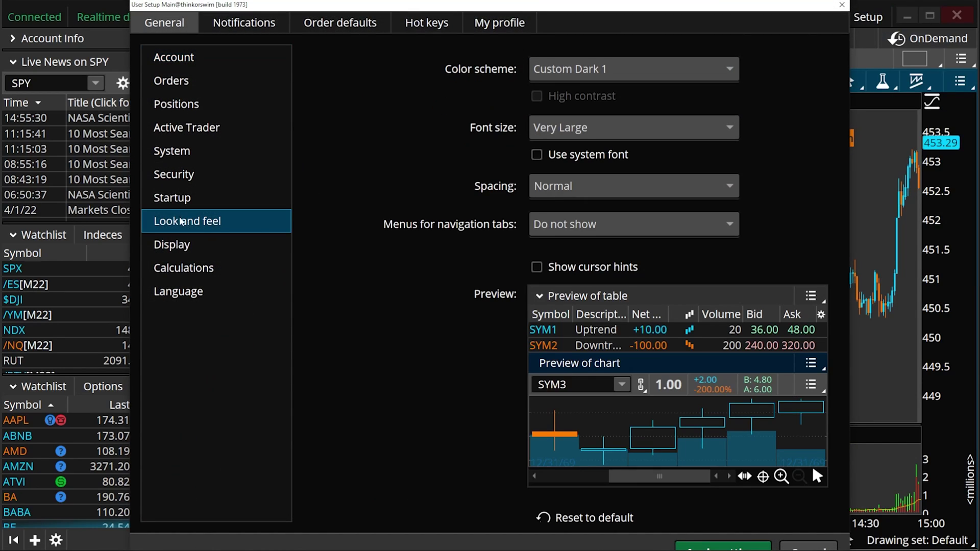
{"action": "left_click", "coordinate": [598, 130]}
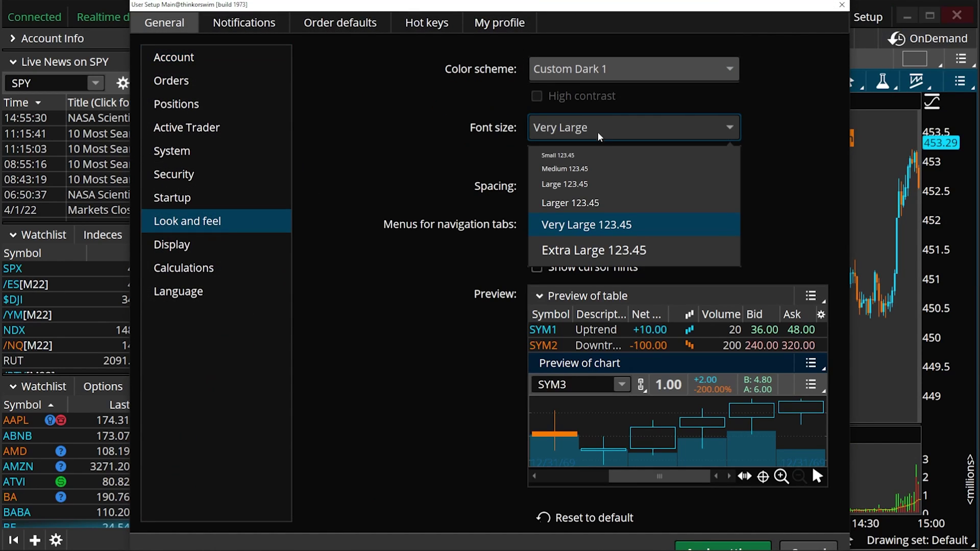
{"action": "left_click", "coordinate": [575, 185]}
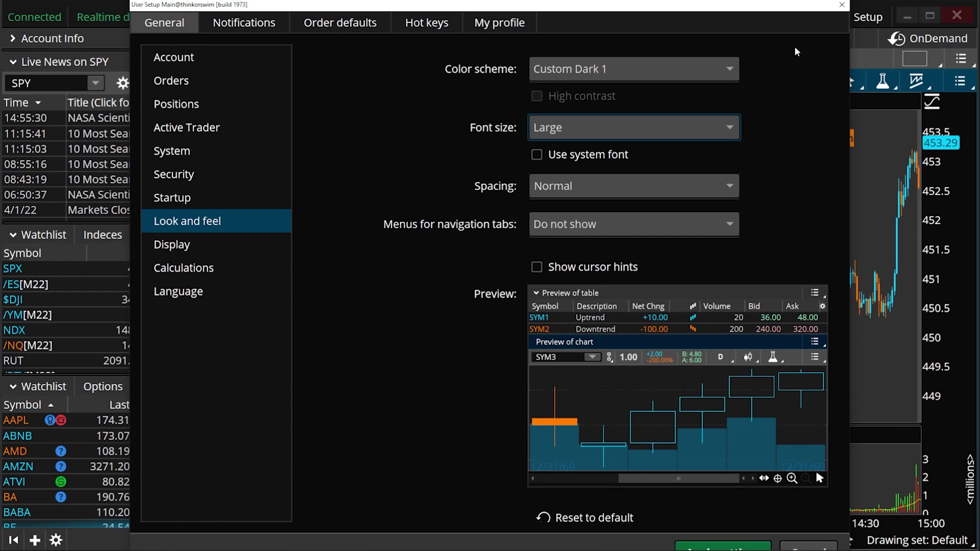
{"action": "left_click", "coordinate": [737, 546]}
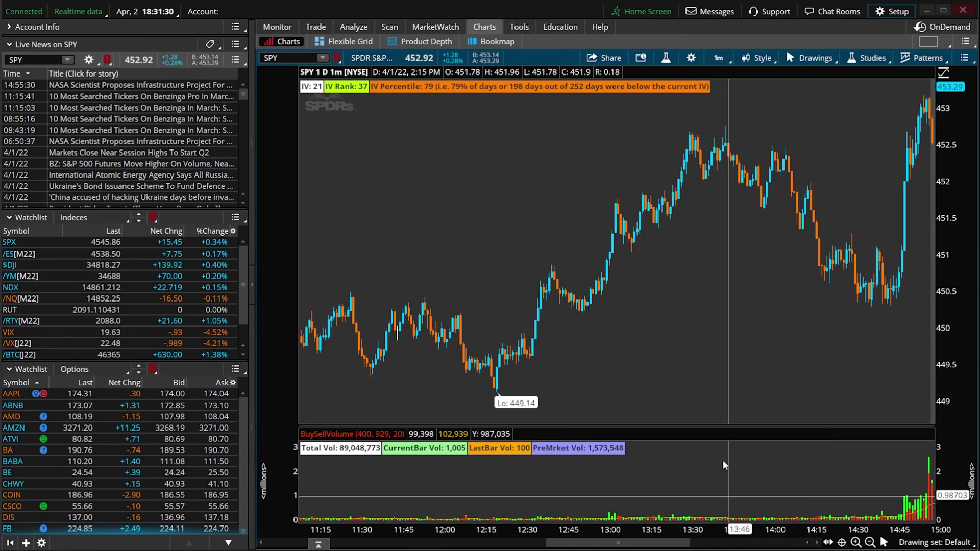
Step: Browse the Scan and Analyze sections, ending on the MarketWatch Alerts page
{"action": "left_click", "coordinate": [394, 26]}
{"action": "left_click", "coordinate": [362, 27]}
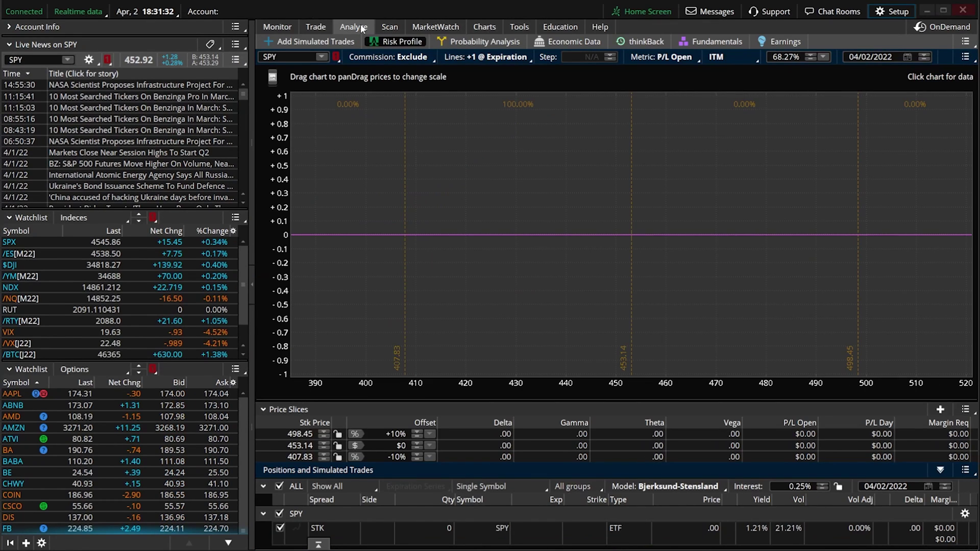
{"action": "left_click", "coordinate": [424, 25]}
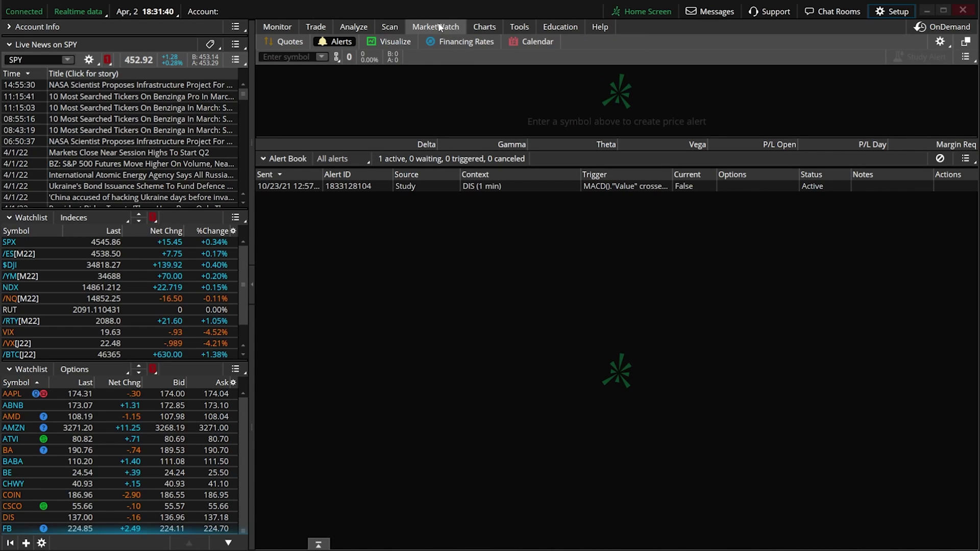
Step: In Application Settings > Look and feel, set Menus for navigation tabs to Show and apply
{"action": "left_click", "coordinate": [895, 12]}
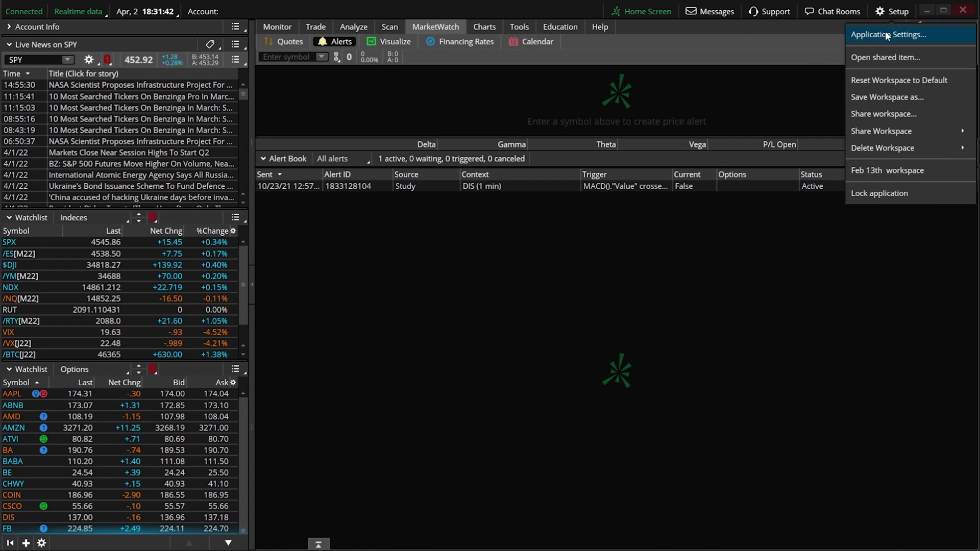
{"action": "left_click", "coordinate": [885, 33]}
{"action": "left_click", "coordinate": [275, 164]}
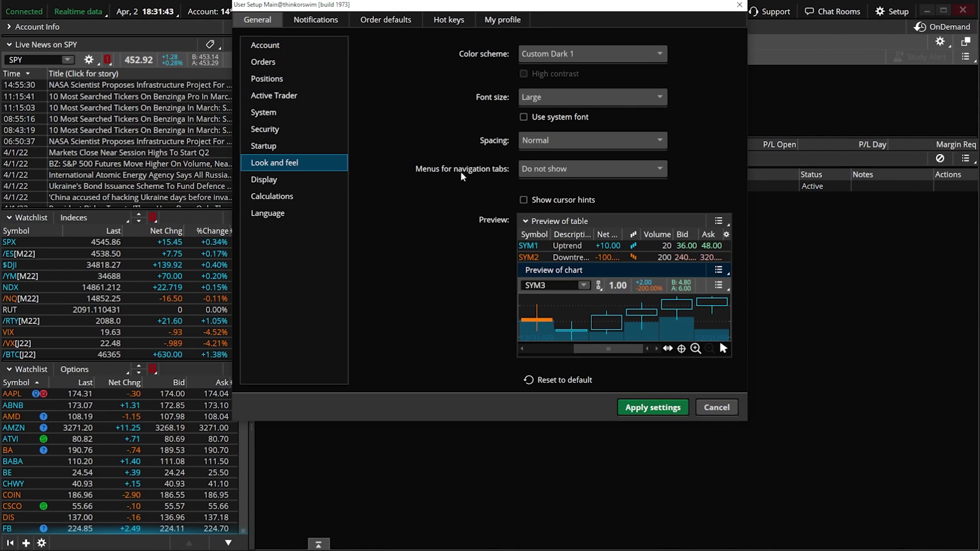
{"action": "left_click", "coordinate": [570, 169]}
{"action": "left_click", "coordinate": [556, 197]}
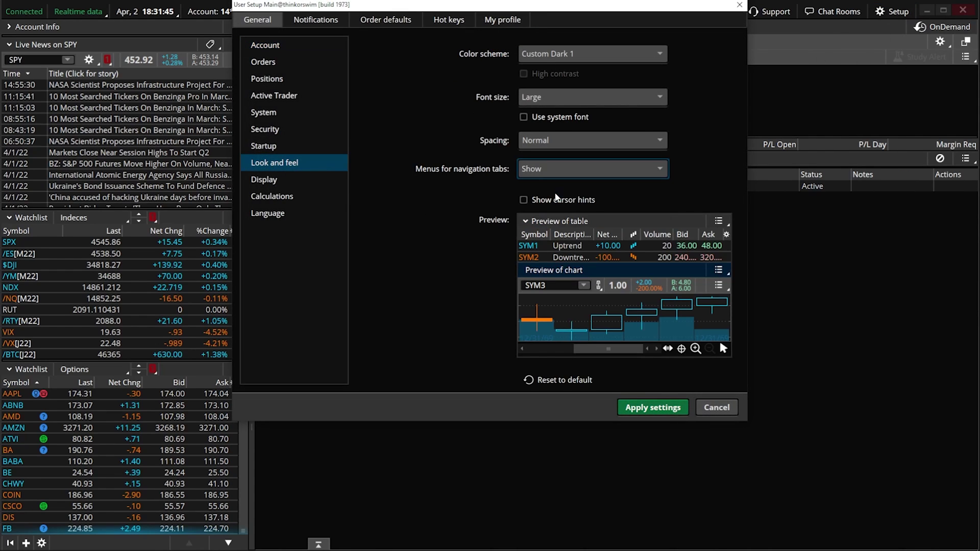
{"action": "left_click", "coordinate": [651, 408]}
Step: Return to the SPY chart and reopen Application Settings
{"action": "left_click", "coordinate": [478, 27]}
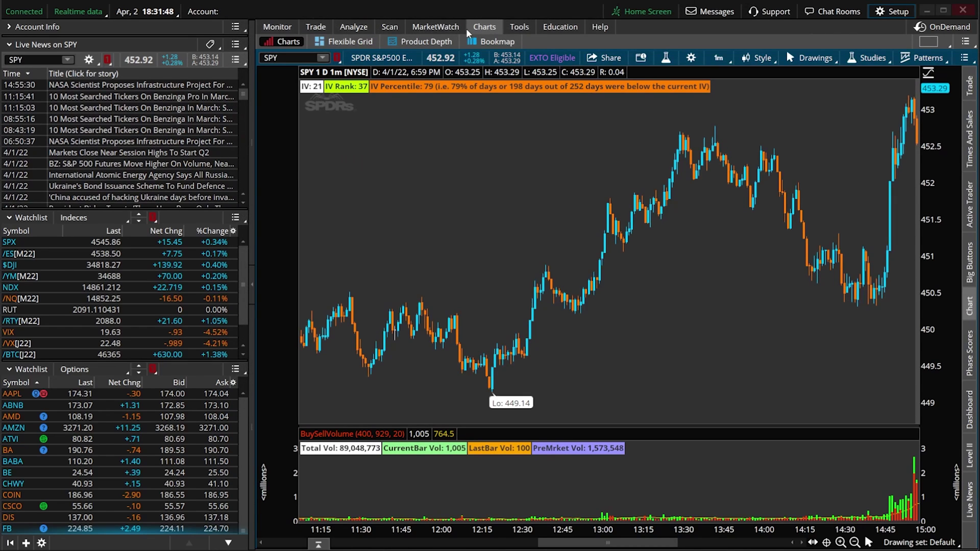
{"action": "mouse_move", "coordinate": [457, 26]}
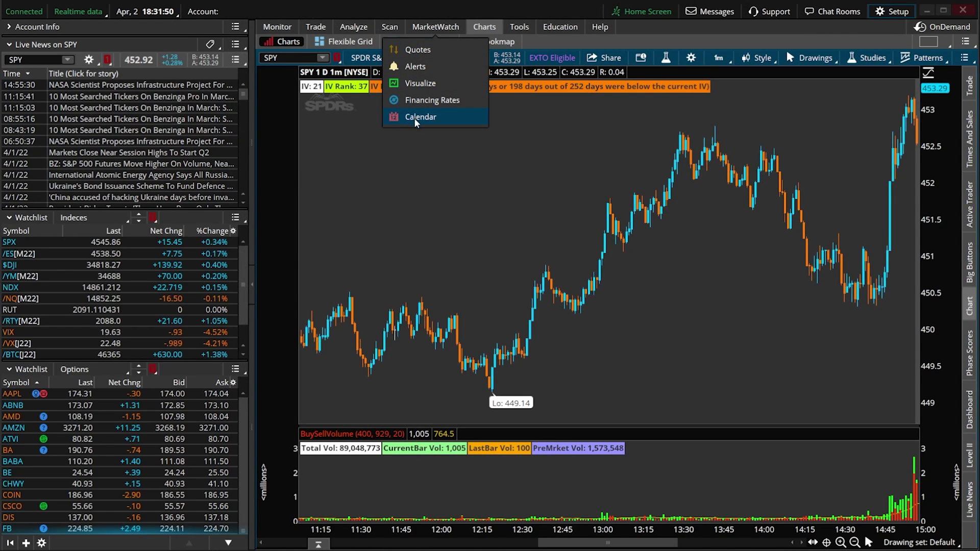
{"action": "mouse_move", "coordinate": [384, 29]}
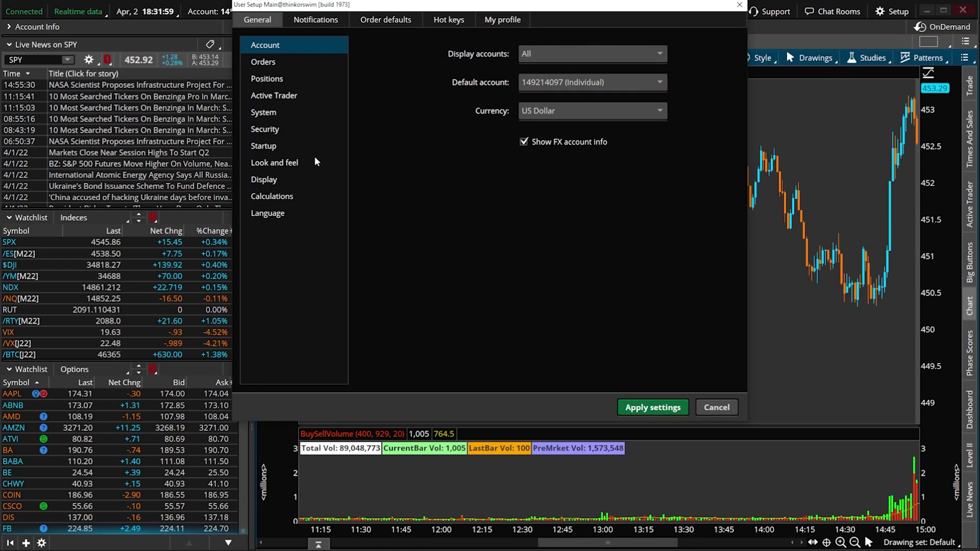
Step: Set Menus for navigation tabs to Do not show, then go to the Display settings
{"action": "left_click", "coordinate": [301, 163]}
{"action": "left_click", "coordinate": [563, 167]}
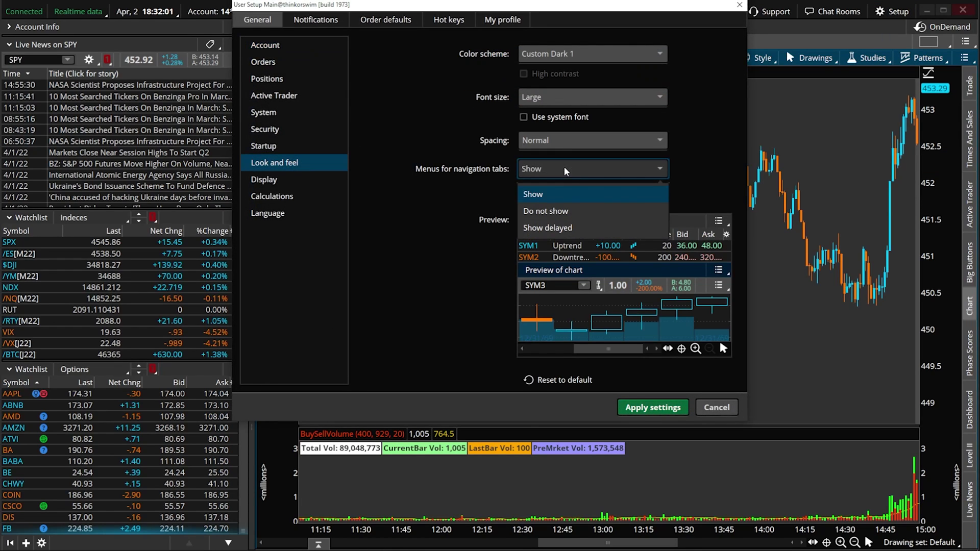
{"action": "left_click", "coordinate": [562, 213]}
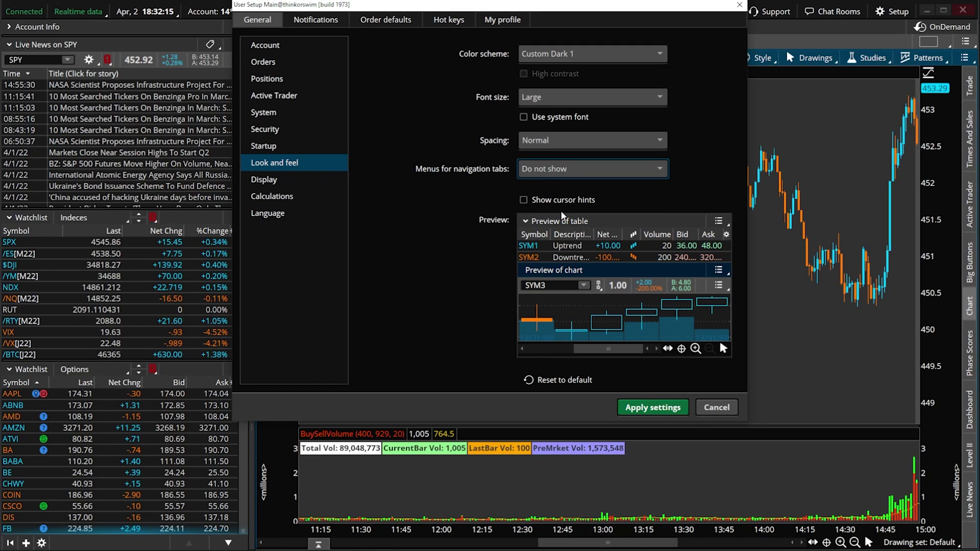
{"action": "left_click", "coordinate": [276, 181]}
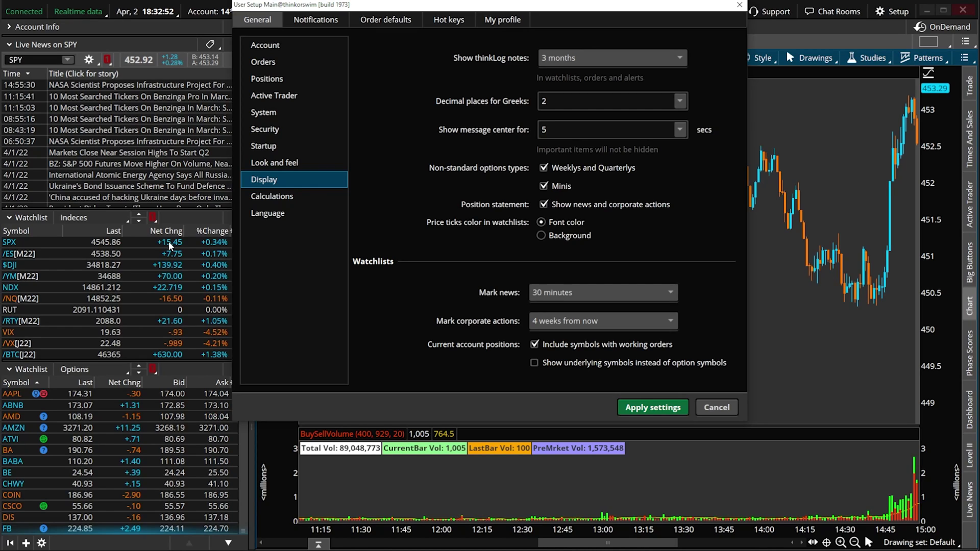
Step: Set Price ticks color in watchlists to Background and apply the settings
{"action": "left_click", "coordinate": [540, 237]}
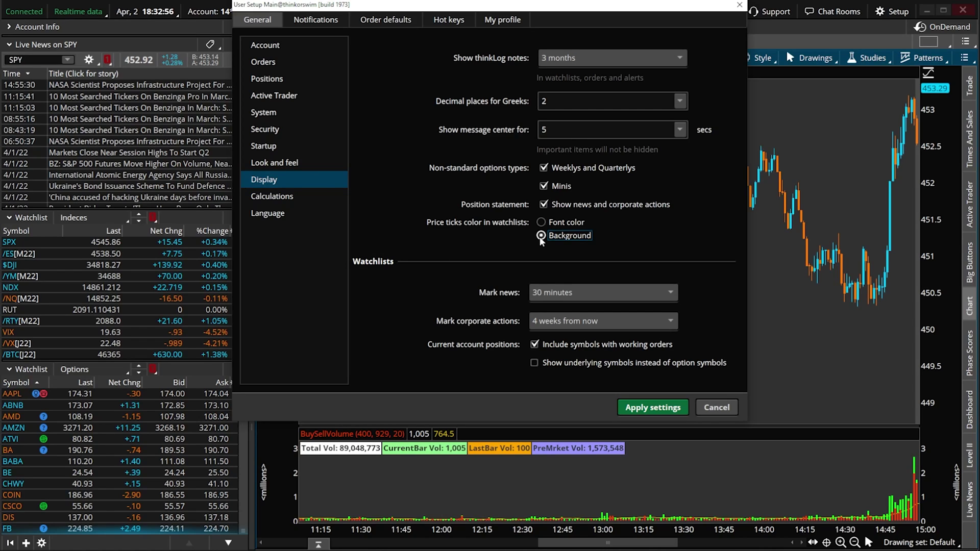
{"action": "left_click", "coordinate": [660, 407]}
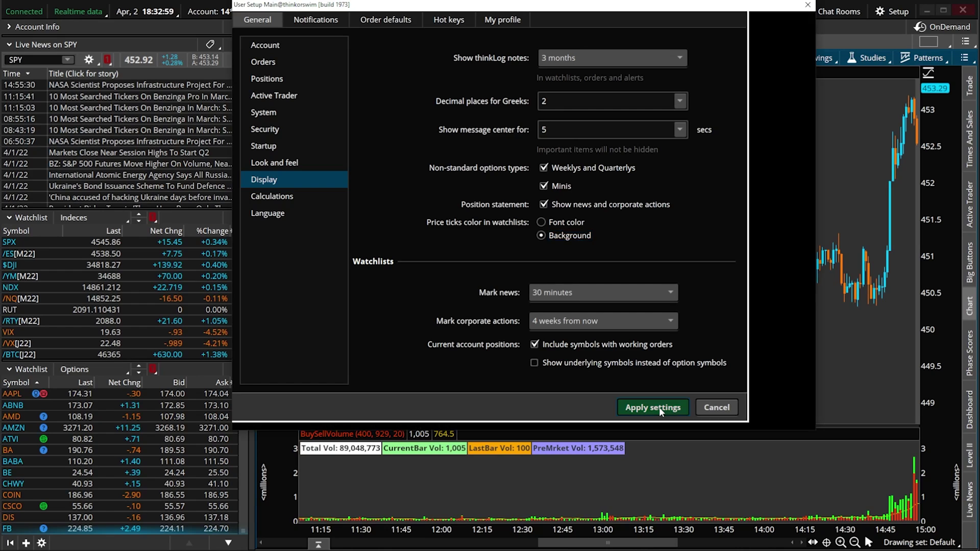